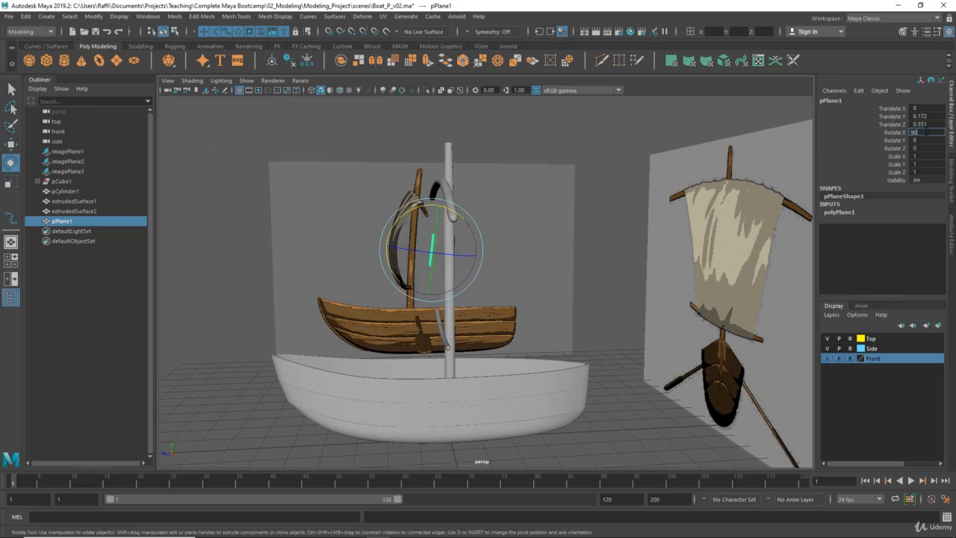
# Set the new plane's width and height subdivisions to 4 each.
pyautogui.keyDown('alt'); pyautogui.moveTo(500, 245); pyautogui.dragTo(635, 250); pyautogui.keyUp('alt')
pyautogui.keyDown('alt'); pyautogui.moveTo(597, 261); pyautogui.dragTo(537, 288, button='middle'); pyautogui.keyUp('alt')
pyautogui.keyDown('alt'); pyautogui.moveTo(538, 288); pyautogui.dragTo(642, 291, button='right'); pyautogui.keyUp('alt')
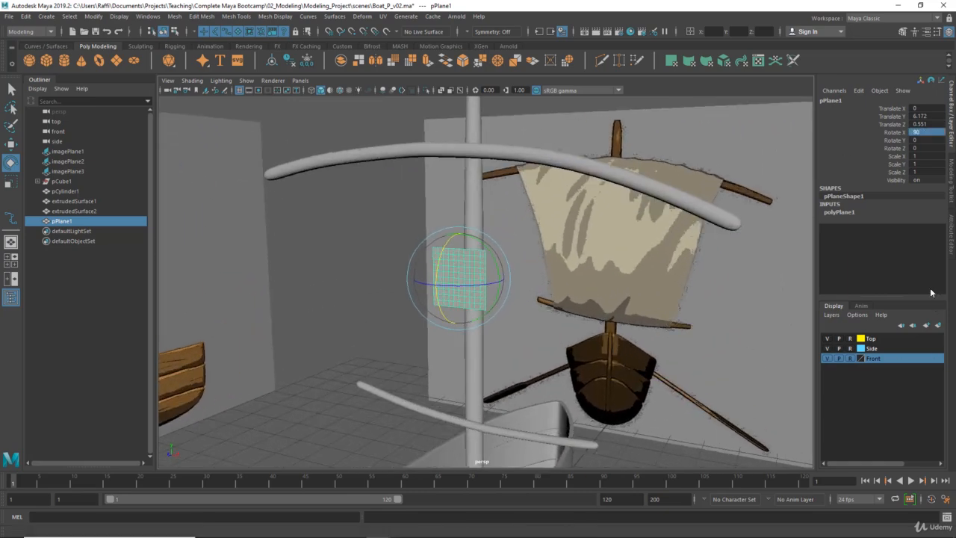
pyautogui.click(838, 212)
pyautogui.keyDown('alt'); pyautogui.moveTo(478, 299); pyautogui.dragTo(496, 314); pyautogui.keyUp('alt')
pyautogui.scroll(3, 496, 314)
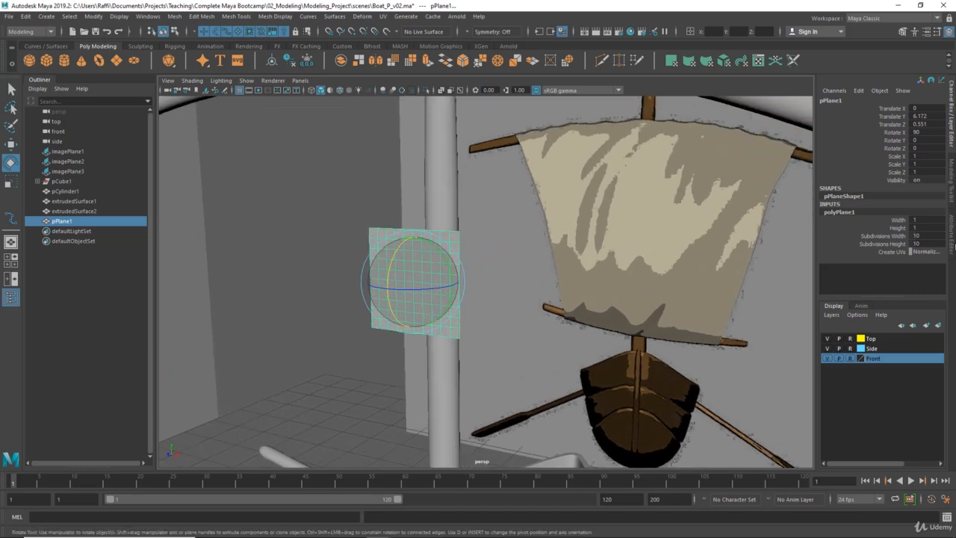
pyautogui.moveTo(887, 236); pyautogui.dragTo(889, 243)
pyautogui.keyDown('alt'); pyautogui.moveTo(619, 278); pyautogui.dragTo(637, 272); pyautogui.keyUp('alt')
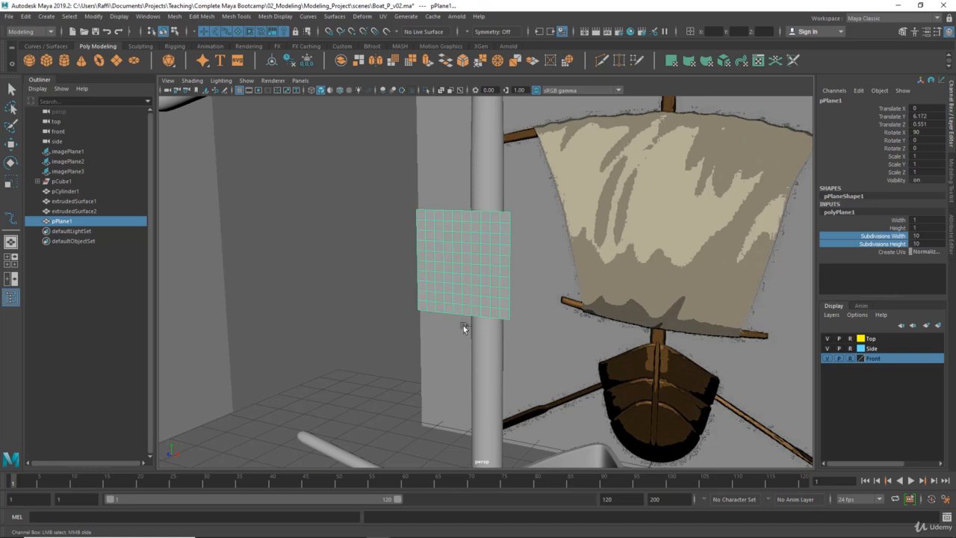
pyautogui.moveTo(421, 299); pyautogui.dragTo(288, 297, button='middle')
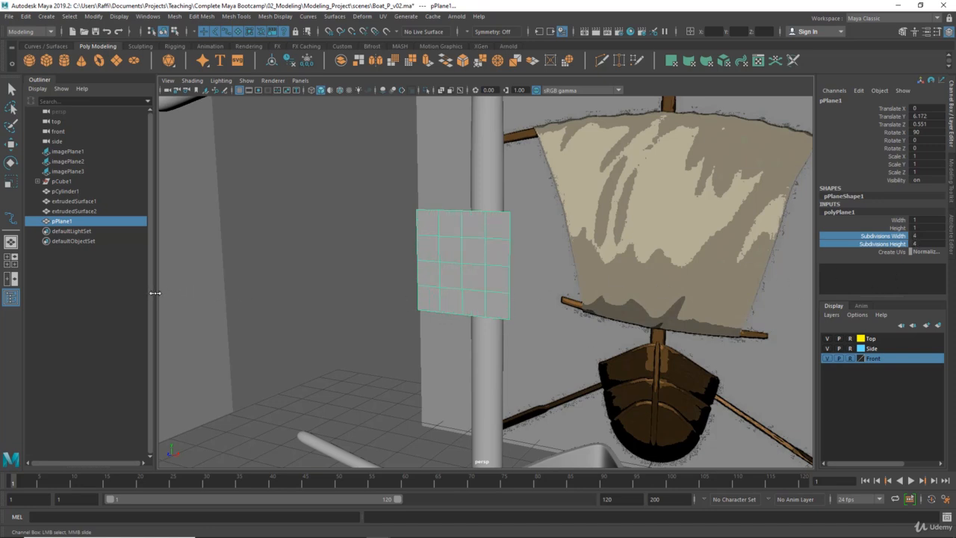
# Scale the plane uniformly to about 4.43 and lower it to Y 5.951 so it fills the space between the two yards.
pyautogui.keyDown('alt'); pyautogui.moveTo(421, 314); pyautogui.dragTo(228, 286, button='right'); pyautogui.keyUp('alt')
pyautogui.keyDown('alt'); pyautogui.moveTo(229, 286); pyautogui.dragTo(474, 300); pyautogui.keyUp('alt')
pyautogui.press('w')
pyautogui.press('r')
pyautogui.moveTo(478, 259); pyautogui.dragTo(514, 320)
pyautogui.press('w')
pyautogui.press('e')
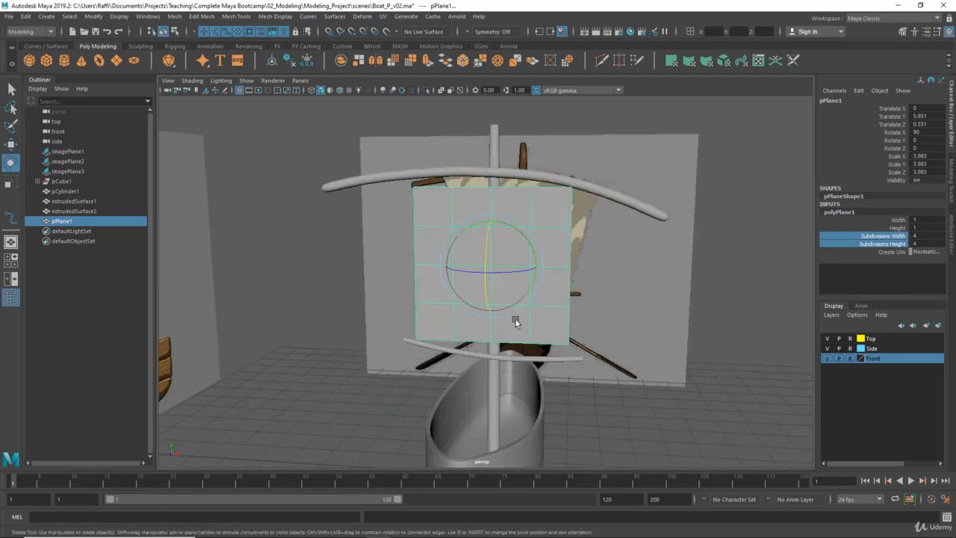
pyautogui.press('r')
pyautogui.moveTo(490, 269); pyautogui.dragTo(502, 285)
pyautogui.moveTo(508, 331)
pyautogui.keyDown('alt'); pyautogui.mouseDown()
pyautogui.moveTo(532, 310)
pyautogui.moveTo(512, 351)
pyautogui.moveTo(505, 334)
pyautogui.mouseUp(); pyautogui.keyUp('alt')
# Widen the plane's top vertex row and, to a lesser degree, the second row so the sail flares upward.
pyautogui.moveTo(535, 249); pyautogui.dragTo(481, 237, button='right')
pyautogui.moveTo(349, 170); pyautogui.dragTo(623, 239)
pyautogui.keyDown('alt'); pyautogui.moveTo(624, 239); pyautogui.dragTo(444, 242); pyautogui.keyUp('alt')
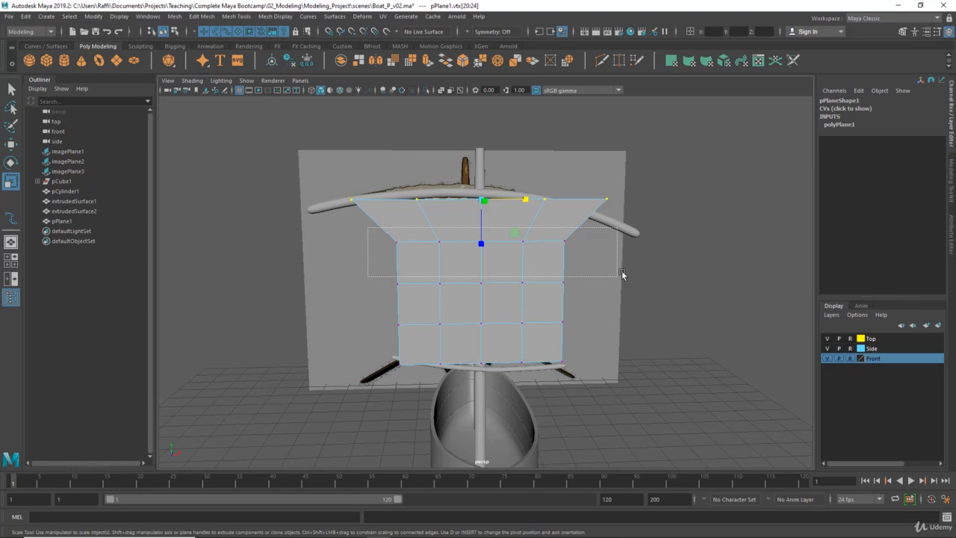
pyautogui.moveTo(622, 275); pyautogui.dragTo(580, 252)
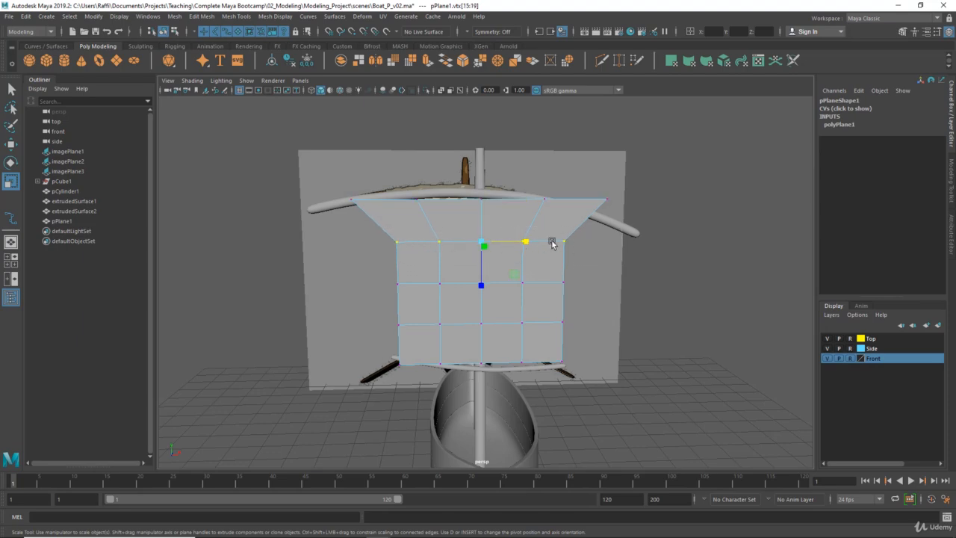
pyautogui.moveTo(524, 242); pyautogui.dragTo(531, 243)
pyautogui.keyDown('alt'); pyautogui.moveTo(526, 288); pyautogui.dragTo(508, 217, button='middle'); pyautogui.keyUp('alt')
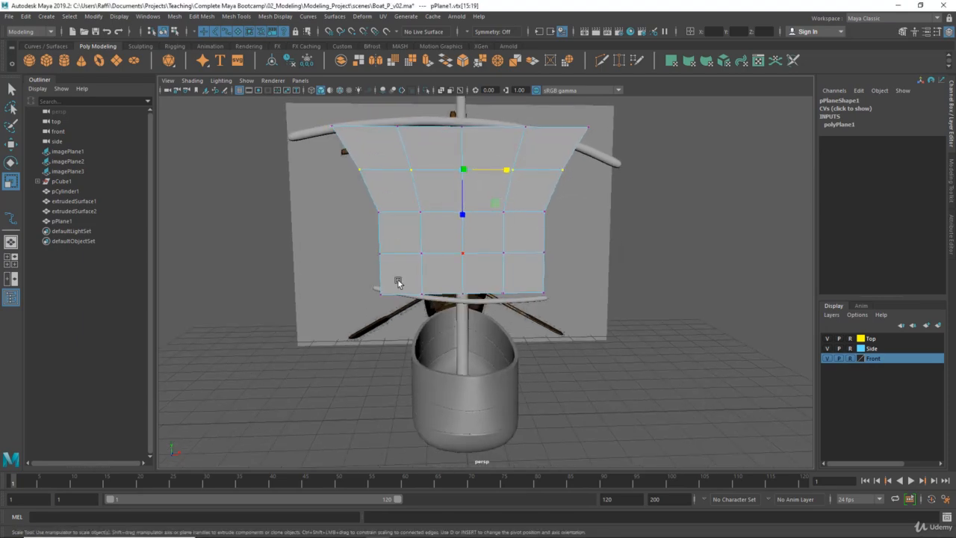
# In the front view, lower bottom-edge vertices of the sail plane onto the reference's lower yard.
pyautogui.press('space')
pyautogui.press('space')
pyautogui.keyDown('alt'); pyautogui.moveTo(371, 333); pyautogui.dragTo(354, 369, button='middle'); pyautogui.keyUp('alt')
pyautogui.keyDown('alt'); pyautogui.moveTo(355, 369); pyautogui.dragTo(464, 388, button='right'); pyautogui.keyUp('alt')
pyautogui.keyDown('alt'); pyautogui.moveTo(353, 323); pyautogui.dragTo(383, 342, button='middle'); pyautogui.keyUp('alt')
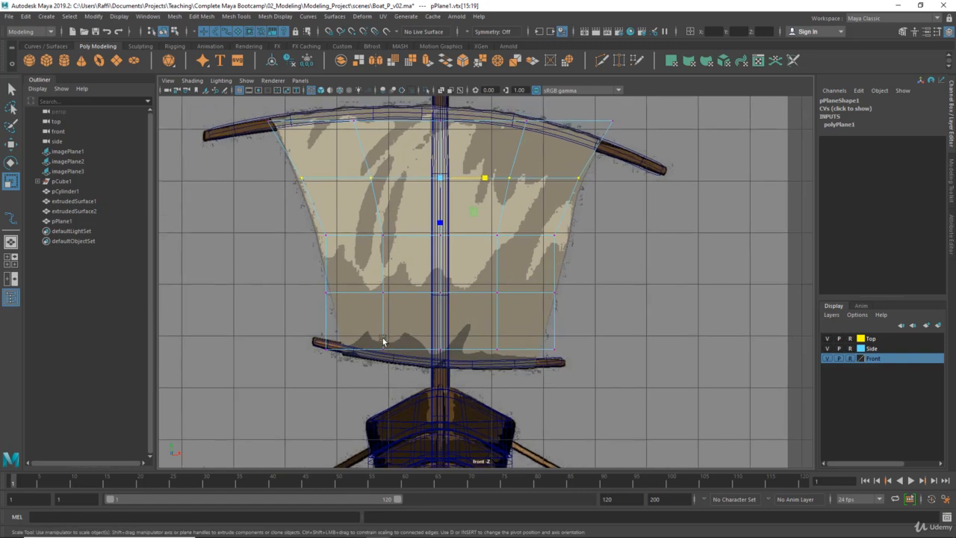
pyautogui.moveTo(502, 387); pyautogui.dragTo(503, 388)
pyautogui.keyDown('alt'); pyautogui.moveTo(409, 386); pyautogui.dragTo(453, 383, button='right'); pyautogui.keyUp('alt')
pyautogui.press('w')
pyautogui.moveTo(430, 414); pyautogui.dragTo(430, 426)
# Move the centre, right inner and right corner vertices of the sail's bottom edge onto the lower yard's curve.
pyautogui.keyDown('alt'); pyautogui.moveTo(489, 439); pyautogui.dragTo(521, 439, button='right'); pyautogui.keyUp('alt')
pyautogui.moveTo(457, 370); pyautogui.dragTo(422, 446)
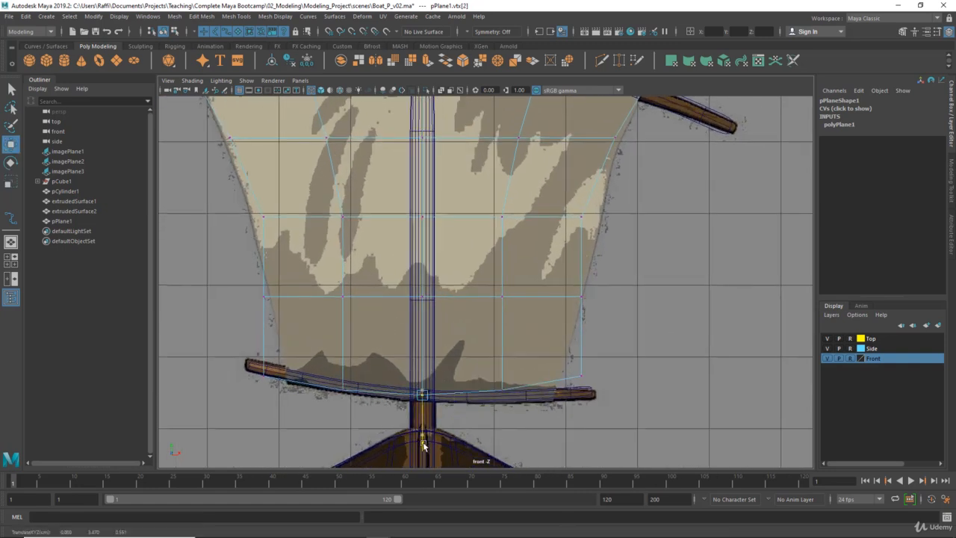
pyautogui.moveTo(510, 392); pyautogui.dragTo(501, 445)
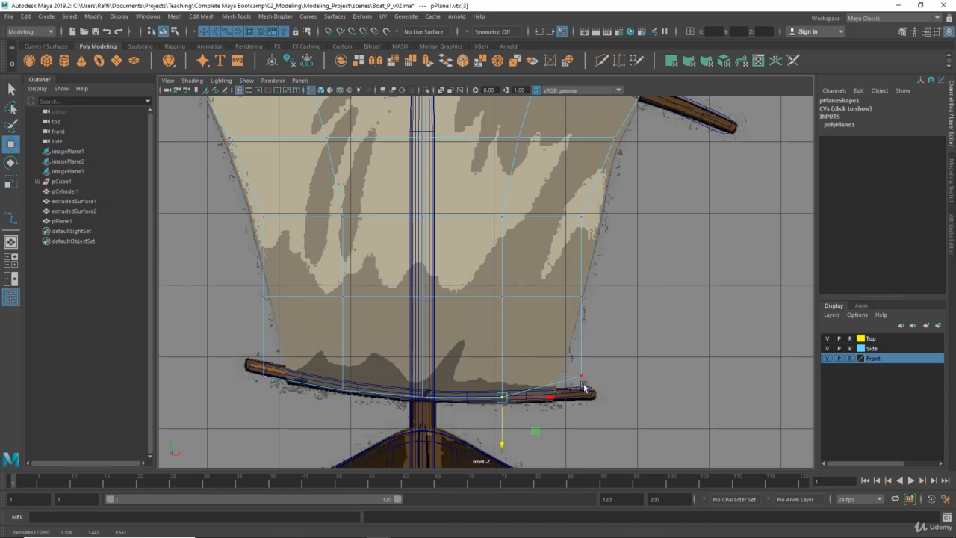
pyautogui.moveTo(580, 376); pyautogui.dragTo(550, 411)
pyautogui.keyDown('alt'); pyautogui.moveTo(214, 348); pyautogui.dragTo(366, 344, button='middle'); pyautogui.keyUp('alt')
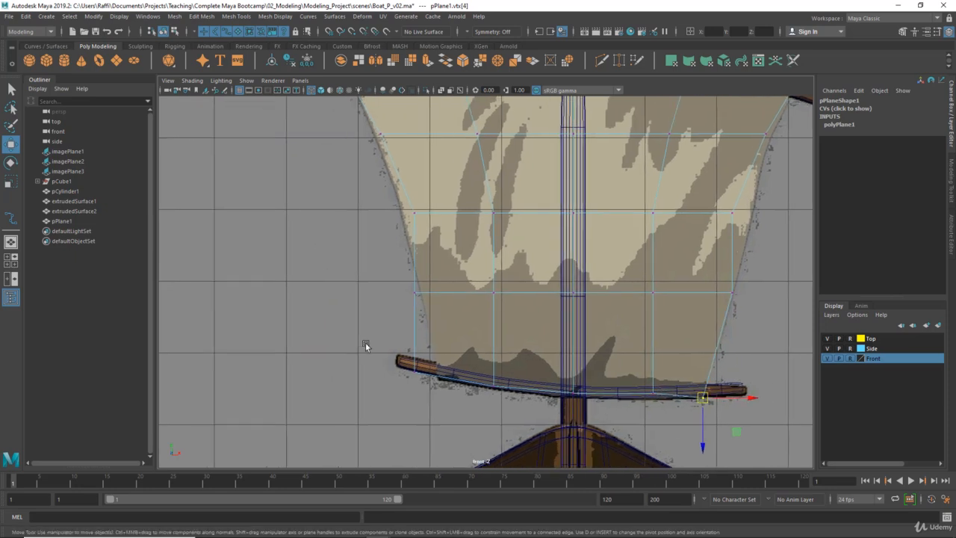
# Shift the outer vertices and left inner vertex of the sail's middle row sideways to follow the reference outline.
pyautogui.keyDown('alt'); pyautogui.moveTo(441, 309); pyautogui.dragTo(451, 412, button='middle'); pyautogui.keyUp('alt')
pyautogui.click(409, 316)
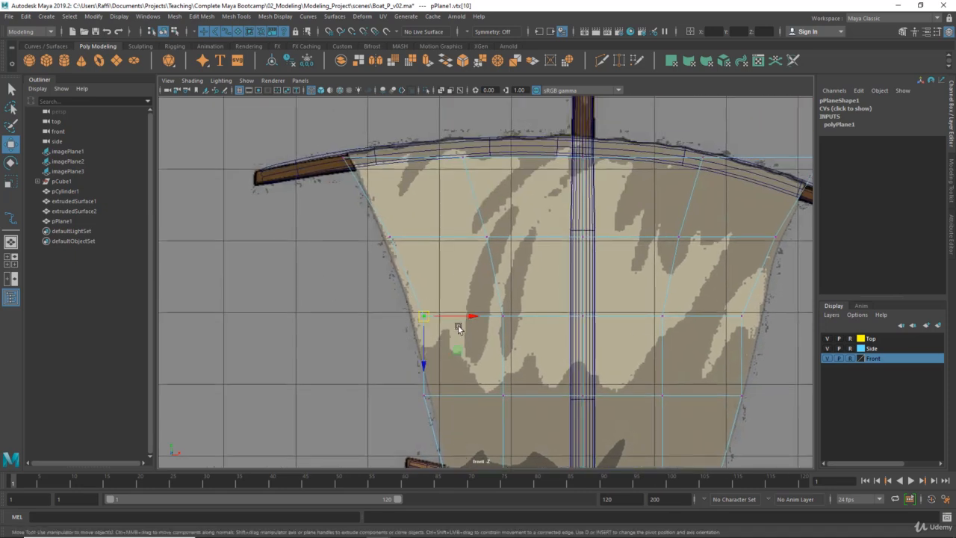
pyautogui.keyDown('alt'); pyautogui.moveTo(670, 351); pyautogui.dragTo(429, 316, button='middle'); pyautogui.keyUp('alt')
pyautogui.click(514, 282)
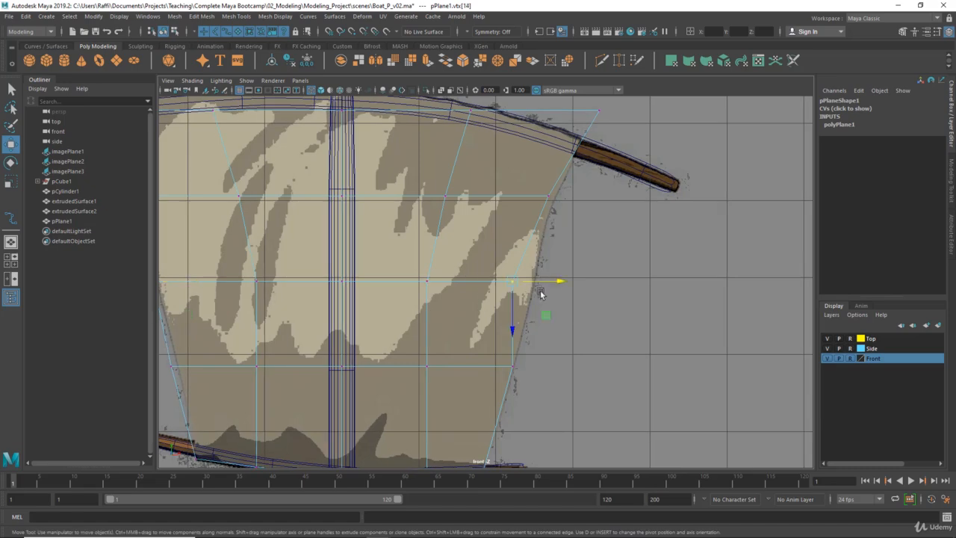
pyautogui.moveTo(563, 281); pyautogui.dragTo(581, 282)
pyautogui.keyDown('alt'); pyautogui.moveTo(497, 266); pyautogui.dragTo(637, 291, button='middle'); pyautogui.keyUp('alt')
pyautogui.moveTo(385, 295); pyautogui.dragTo(446, 315)
pyautogui.scroll(-2, 552, 301)
pyautogui.keyDown('alt'); pyautogui.moveTo(569, 300); pyautogui.dragTo(599, 413, button='middle'); pyautogui.keyUp('alt')
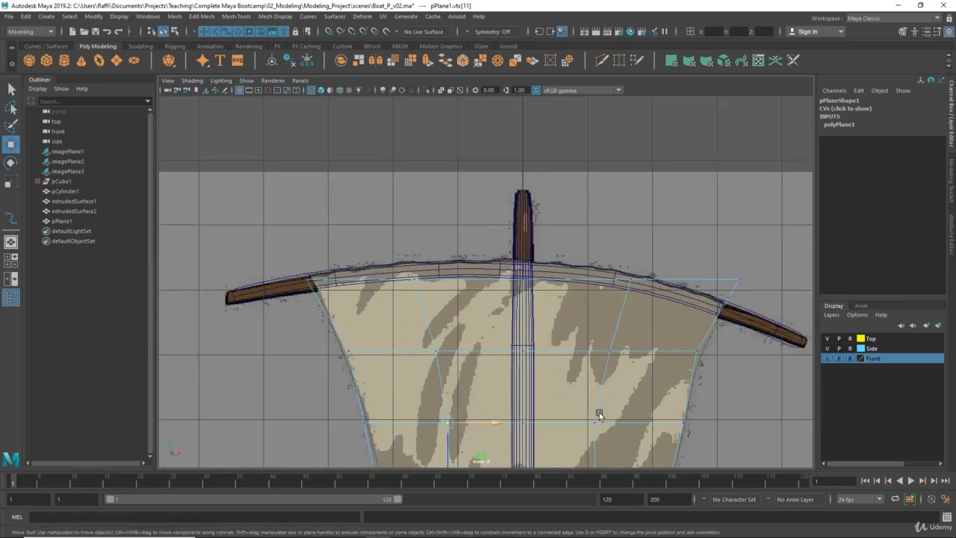
# Raise the top-centre vertex of the sail to the upper yard at the mast.
pyautogui.scroll(1, 484, 226)
pyautogui.scroll(1, 561, 314)
pyautogui.keyDown('alt'); pyautogui.moveTo(561, 313); pyautogui.dragTo(450, 322, button='middle'); pyautogui.keyUp('alt')
pyautogui.moveTo(438, 277); pyautogui.dragTo(405, 303)
pyautogui.moveTo(425, 338); pyautogui.dragTo(423, 327)
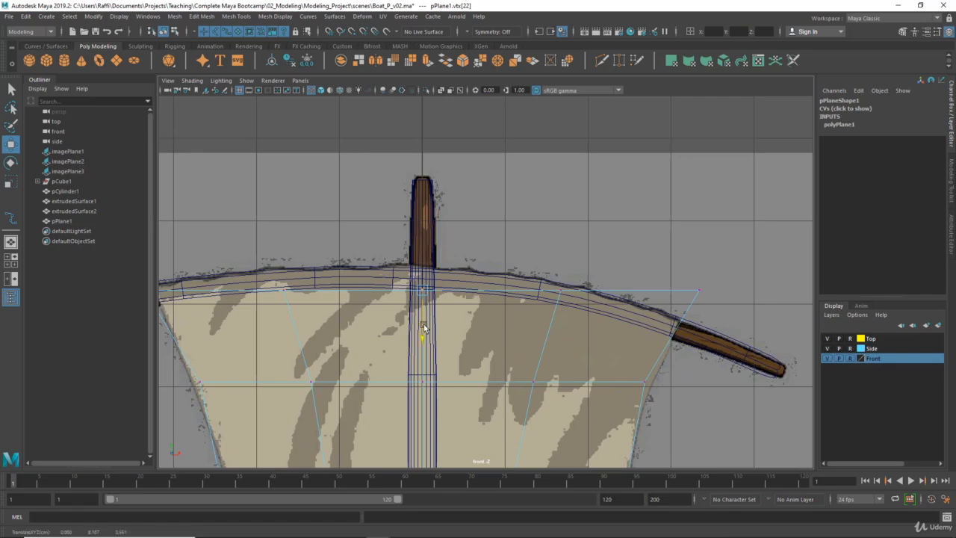
# Raise the top-edge vertex between the sail's left corner and the mast onto the upper yard.
pyautogui.keyDown('alt'); pyautogui.moveTo(301, 301); pyautogui.dragTo(485, 323, button='middle'); pyautogui.keyUp('alt')
pyautogui.scroll(1, 490, 310)
pyautogui.click(459, 294)
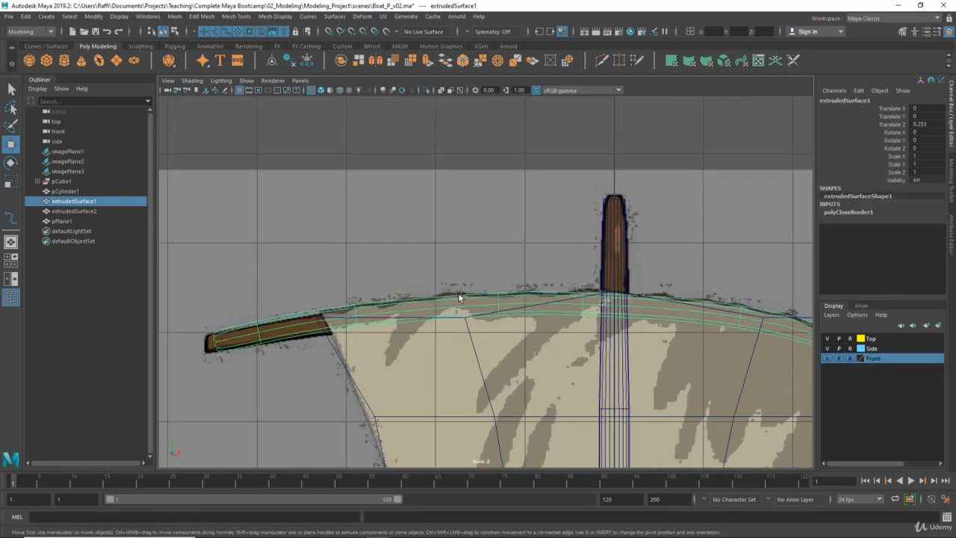
pyautogui.press('F8')
pyautogui.click(473, 355)
pyautogui.moveTo(474, 354); pyautogui.dragTo(459, 350, button='right')
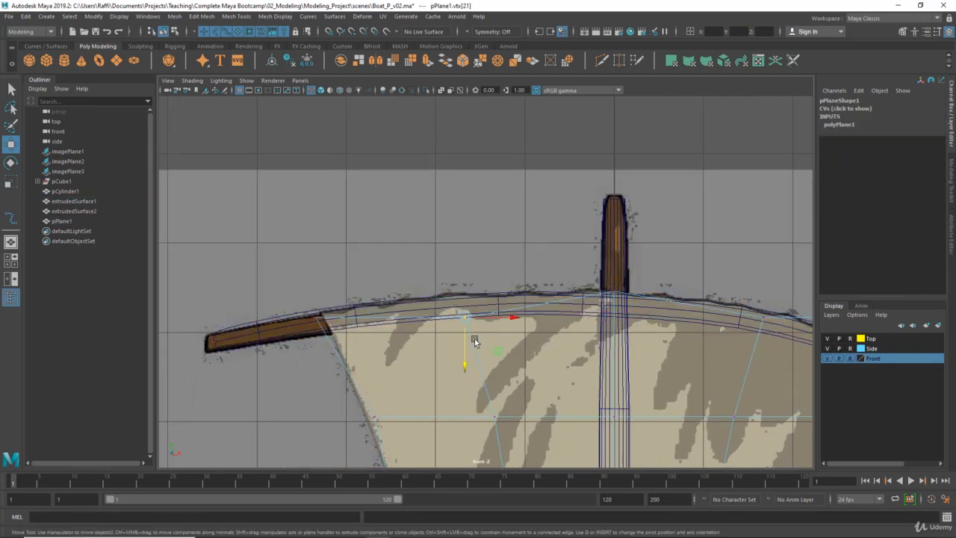
pyautogui.moveTo(463, 346); pyautogui.dragTo(460, 342)
# Move the sail's two top corner vertices and the right inner top vertex to follow the upper yard's curve.
pyautogui.keyDown('alt'); pyautogui.moveTo(806, 346); pyautogui.dragTo(395, 182, button='middle'); pyautogui.keyUp('alt')
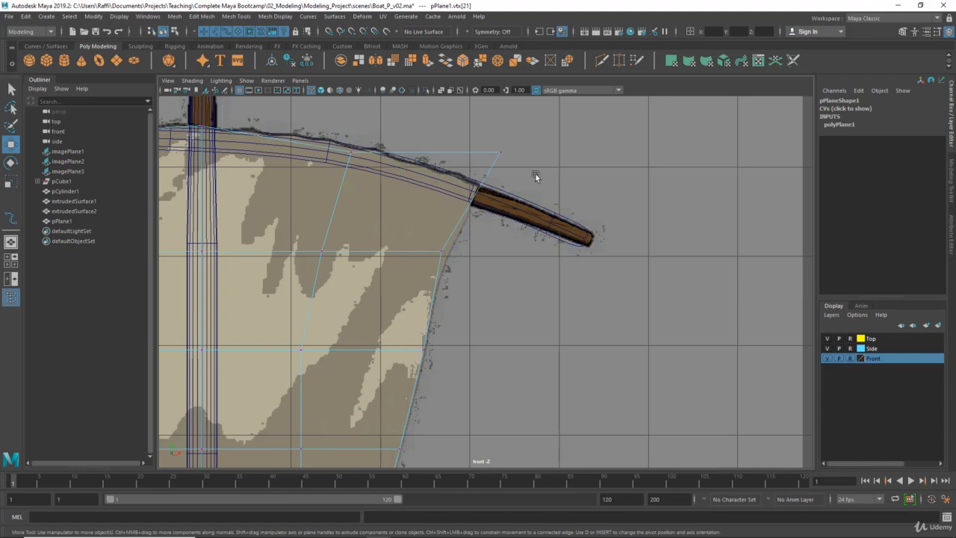
pyautogui.moveTo(506, 162); pyautogui.dragTo(484, 193)
pyautogui.keyDown('alt'); pyautogui.moveTo(331, 226); pyautogui.dragTo(430, 189, button='middle'); pyautogui.keyUp('alt')
pyautogui.moveTo(550, 307); pyautogui.dragTo(547, 308)
pyautogui.keyDown('alt'); pyautogui.moveTo(512, 328); pyautogui.dragTo(741, 398, button='middle'); pyautogui.keyUp('alt')
pyautogui.keyDown('alt'); pyautogui.moveTo(244, 206); pyautogui.dragTo(439, 261, button='middle'); pyautogui.keyUp('alt')
pyautogui.moveTo(391, 215); pyautogui.dragTo(468, 234)
# Refine the lower and middle vertices on the sail's left edge to match the reference outline.
pyautogui.keyDown('alt'); pyautogui.moveTo(518, 426); pyautogui.dragTo(421, 217, button='middle'); pyautogui.keyUp('alt')
pyautogui.scroll(-4, 429, 235)
pyautogui.keyDown('alt'); pyautogui.moveTo(478, 275); pyautogui.dragTo(461, 279, button='middle'); pyautogui.keyUp('alt')
pyautogui.scroll(2, 454, 287)
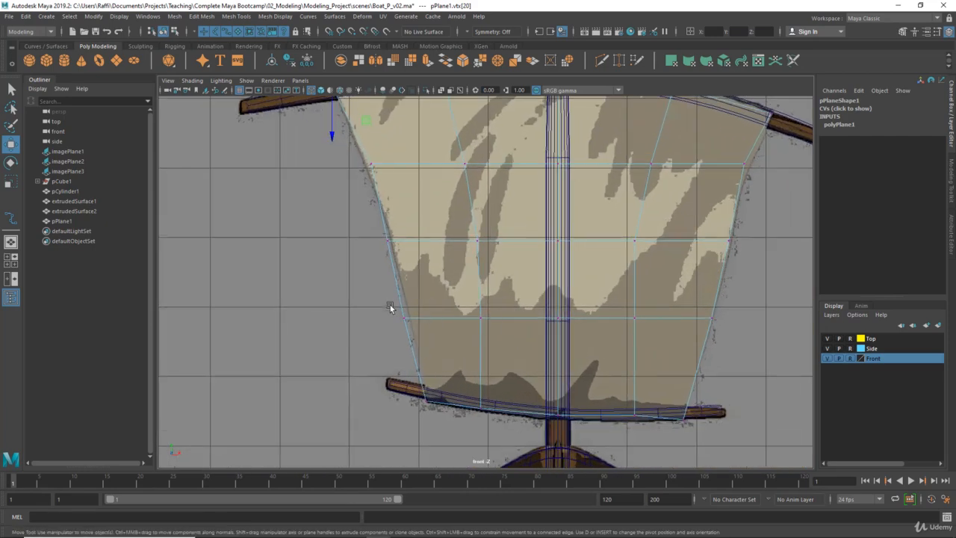
pyautogui.moveTo(445, 321); pyautogui.dragTo(451, 321)
pyautogui.keyDown('alt'); pyautogui.moveTo(396, 246); pyautogui.dragTo(355, 243, button='middle'); pyautogui.keyUp('alt')
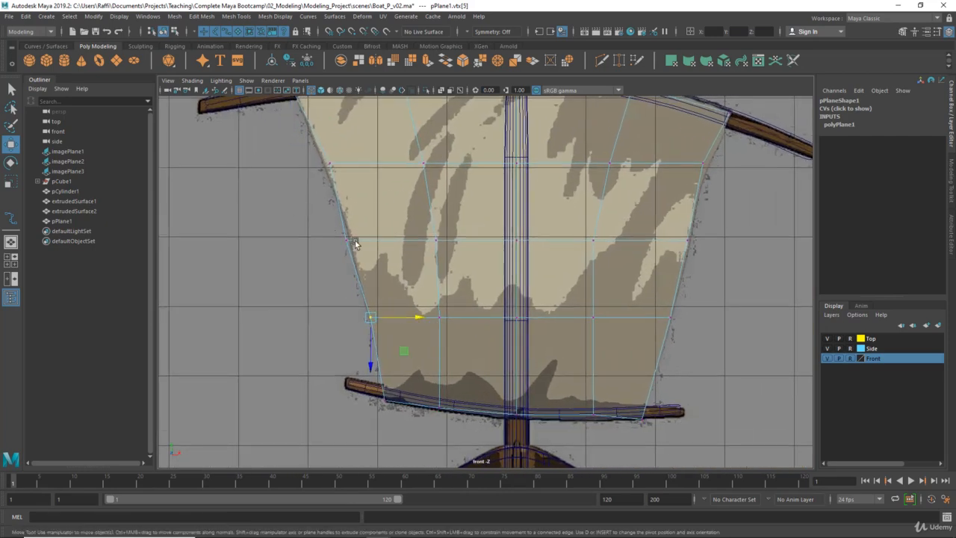
pyautogui.moveTo(383, 241); pyautogui.dragTo(389, 241)
pyautogui.keyDown('alt'); pyautogui.moveTo(607, 295); pyautogui.dragTo(553, 335, button='middle'); pyautogui.keyUp('alt')
# Refine the sail's upper right edge vertex and right bottom vertices to the reference, and return to object mode.
pyautogui.moveTo(626, 187); pyautogui.dragTo(654, 216)
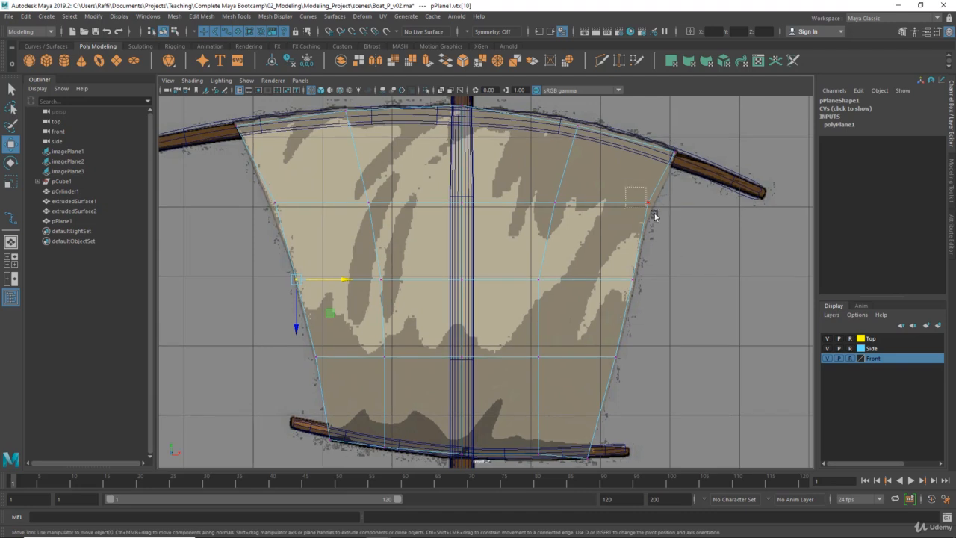
pyautogui.keyDown('alt'); pyautogui.moveTo(598, 355); pyautogui.dragTo(602, 249, button='middle'); pyautogui.keyUp('alt')
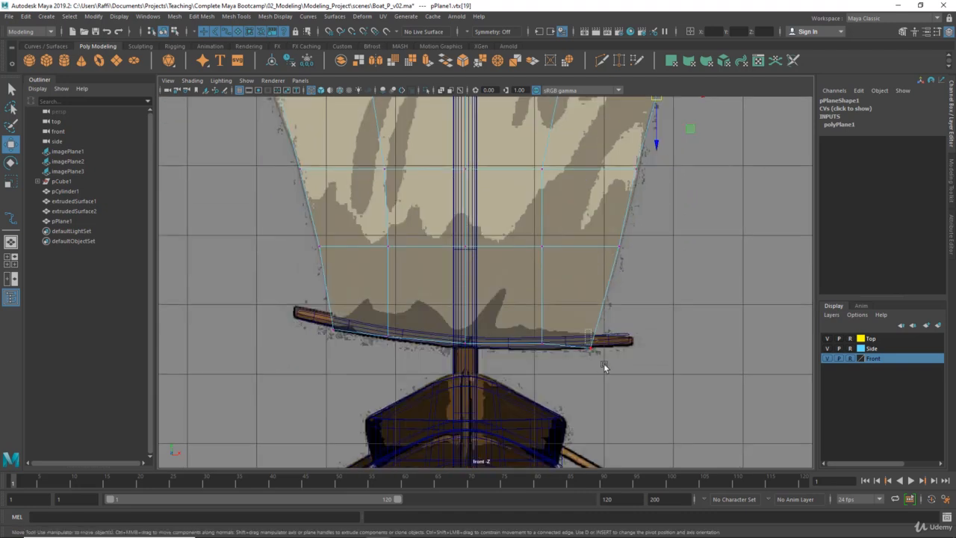
pyautogui.moveTo(587, 367); pyautogui.dragTo(589, 373)
pyautogui.moveTo(526, 325); pyautogui.dragTo(542, 373)
pyautogui.moveTo(540, 278); pyautogui.dragTo(570, 246, button='right')
pyautogui.keyDown('alt'); pyautogui.moveTo(503, 293); pyautogui.dragTo(505, 350, button='middle'); pyautogui.keyUp('alt')
# In the perspective view, push the sail's three interior vertex rows forward, away from the mast, to make it billow.
pyautogui.press('space')
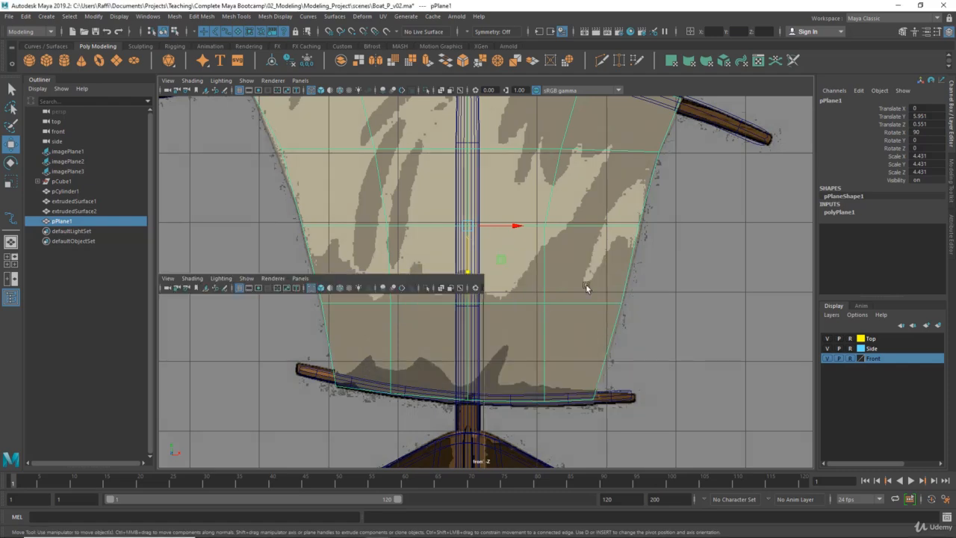
pyautogui.press('space')
pyautogui.keyDown('alt'); pyautogui.moveTo(625, 243); pyautogui.dragTo(501, 230); pyautogui.keyUp('alt')
pyautogui.keyDown('alt'); pyautogui.moveTo(501, 230); pyautogui.dragTo(500, 267, button='middle'); pyautogui.keyUp('alt')
pyautogui.keyDown('alt'); pyautogui.moveTo(501, 266); pyautogui.dragTo(531, 277); pyautogui.keyUp('alt')
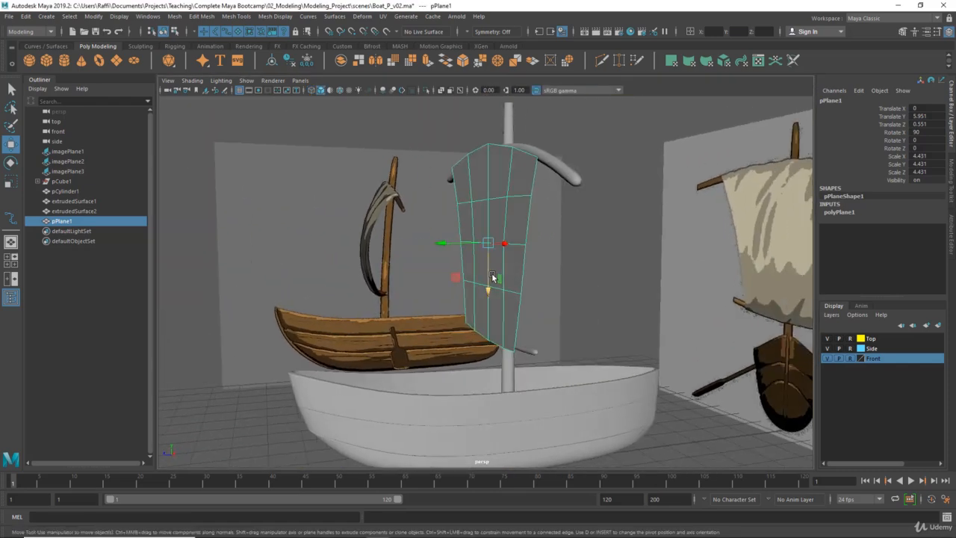
pyautogui.moveTo(527, 277); pyautogui.dragTo(477, 262, button='right')
pyautogui.keyDown('alt'); pyautogui.moveTo(477, 256); pyautogui.dragTo(521, 262); pyautogui.keyUp('alt')
pyautogui.moveTo(611, 296); pyautogui.dragTo(516, 301)
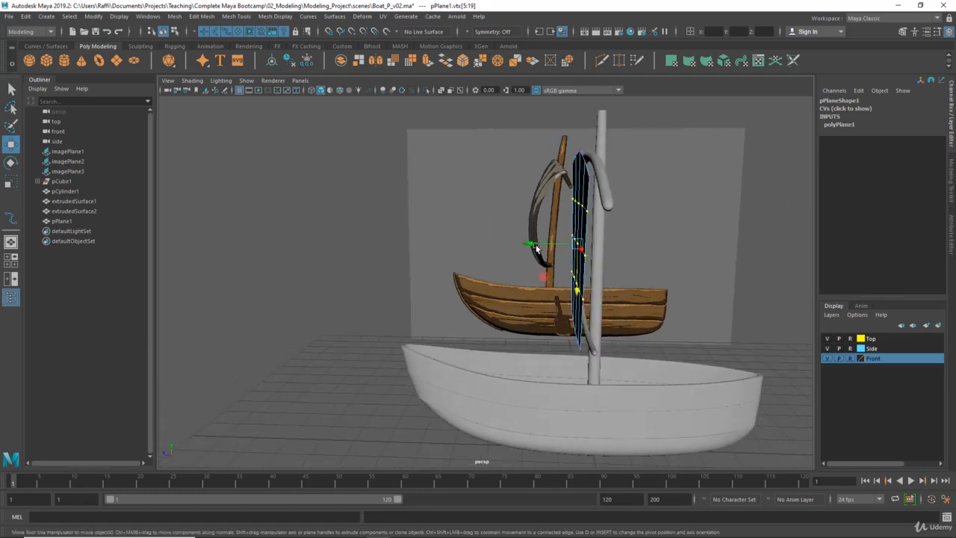
pyautogui.moveTo(539, 245); pyautogui.dragTo(534, 245)
# Return to object mode and inspect the billowing sail with smooth preview from several angles.
pyautogui.keyDown('alt'); pyautogui.moveTo(547, 288); pyautogui.dragTo(597, 239); pyautogui.keyUp('alt')
pyautogui.keyDown('alt'); pyautogui.moveTo(527, 280); pyautogui.dragTo(502, 260); pyautogui.keyUp('alt')
pyautogui.keyDown('alt'); pyautogui.moveTo(504, 260); pyautogui.dragTo(545, 242); pyautogui.keyUp('alt')
pyautogui.moveTo(545, 216); pyautogui.dragTo(569, 196, button='right')
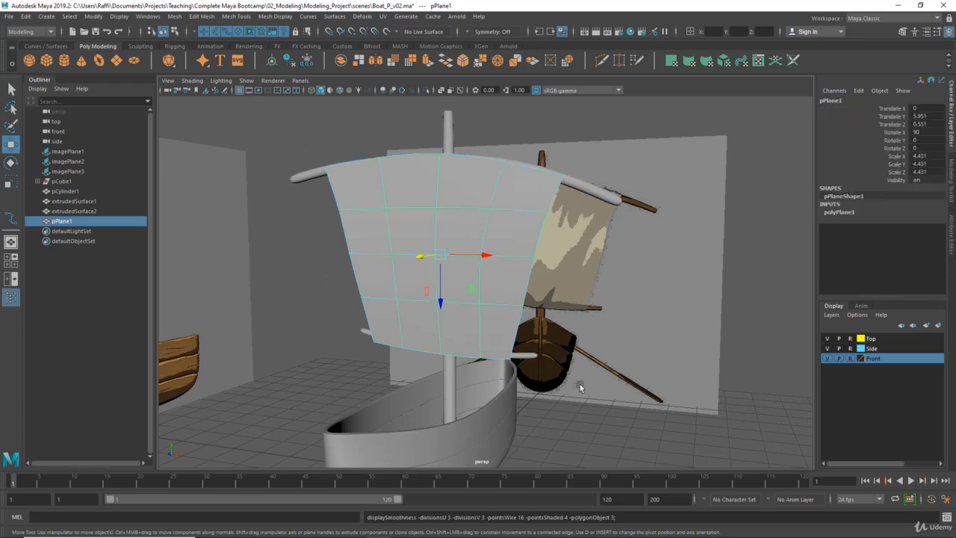
pyautogui.click(579, 384)
pyautogui.keyDown('alt'); pyautogui.moveTo(580, 384); pyautogui.dragTo(558, 286); pyautogui.keyUp('alt')
pyautogui.click(542, 323)
# Move the sail's top vertex row against the upper yard.
pyautogui.moveTo(528, 269); pyautogui.dragTo(452, 267, button='right')
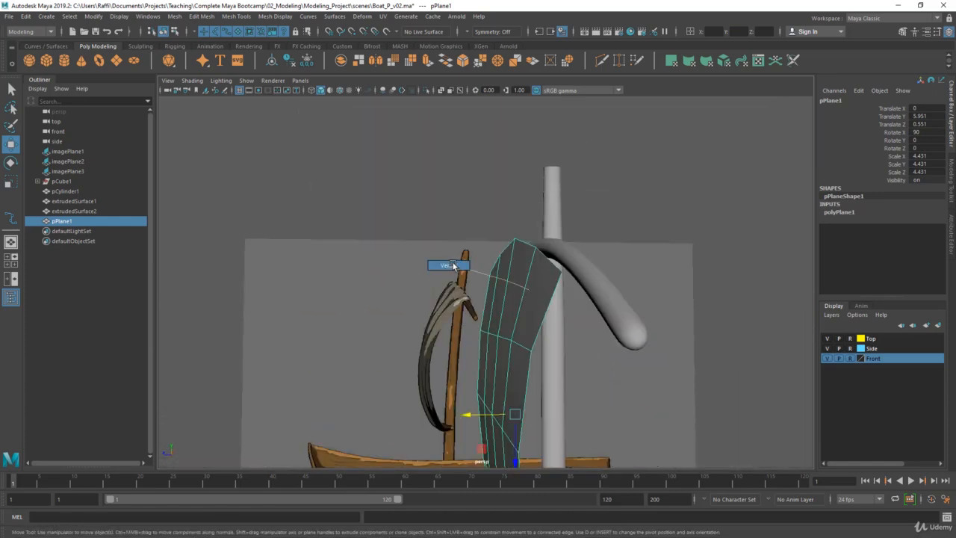
pyautogui.moveTo(416, 208); pyautogui.dragTo(594, 305)
pyautogui.keyDown('alt'); pyautogui.moveTo(586, 303); pyautogui.dragTo(515, 291); pyautogui.keyUp('alt')
pyautogui.moveTo(514, 219); pyautogui.dragTo(528, 224)
pyautogui.keyDown('alt'); pyautogui.moveTo(515, 277); pyautogui.dragTo(583, 260); pyautogui.keyUp('alt')
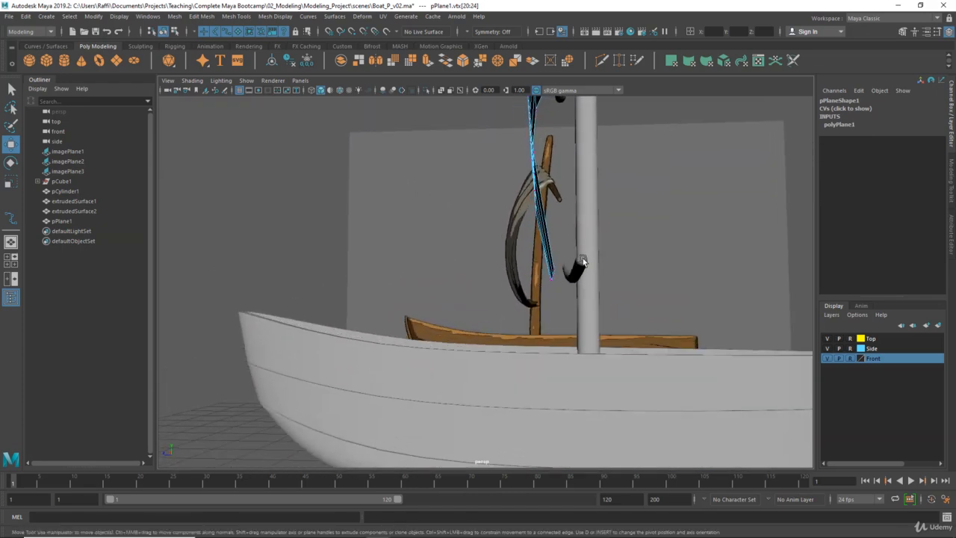
# Move the sail's bottom vertex row back against the lower yard.
pyautogui.keyDown('alt'); pyautogui.moveTo(558, 300); pyautogui.dragTo(548, 308); pyautogui.keyUp('alt')
pyautogui.moveTo(487, 301); pyautogui.dragTo(537, 315)
pyautogui.keyDown('alt'); pyautogui.moveTo(537, 315); pyautogui.dragTo(524, 404, button='middle'); pyautogui.keyUp('alt')
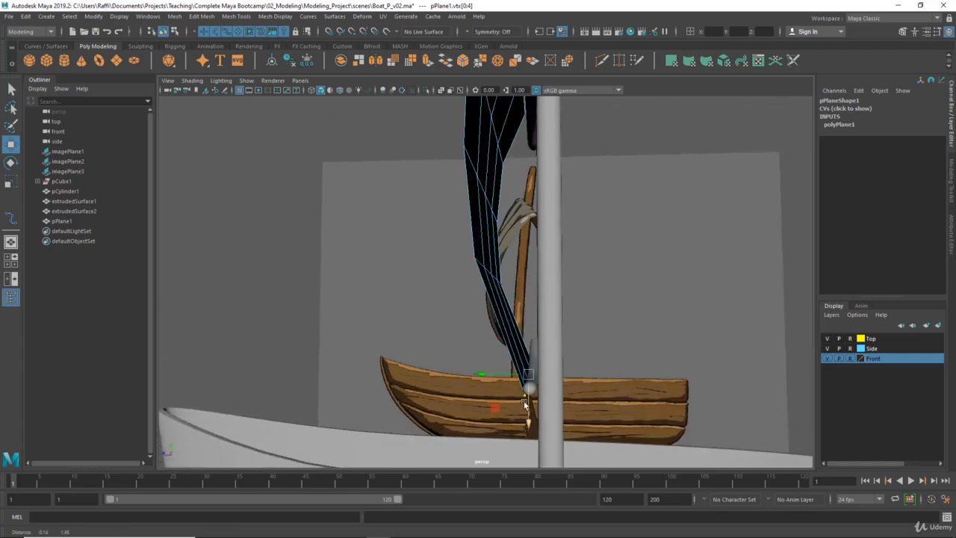
pyautogui.keyDown('alt'); pyautogui.moveTo(524, 405); pyautogui.dragTo(492, 340); pyautogui.keyUp('alt')
pyautogui.keyDown('alt'); pyautogui.moveTo(462, 299); pyautogui.dragTo(490, 339); pyautogui.keyUp('alt')
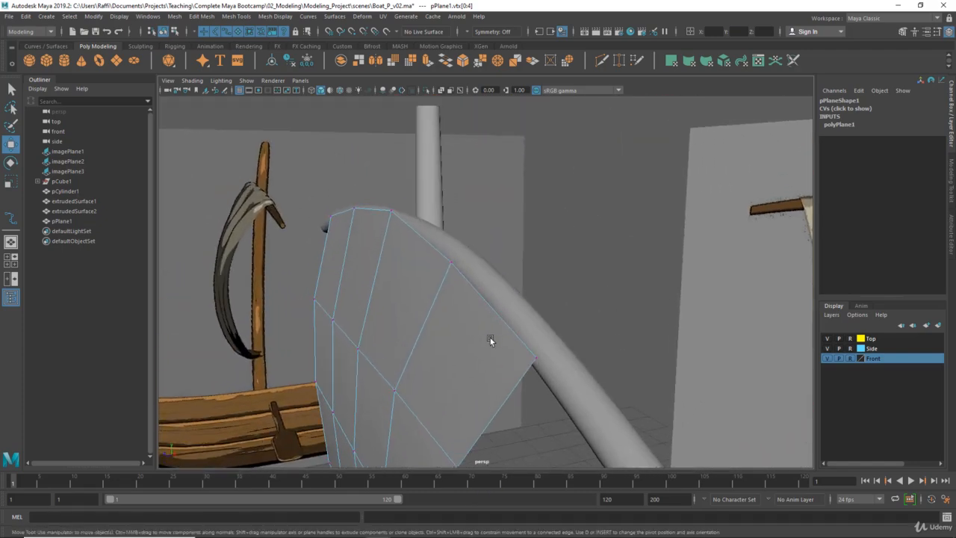
# Select the sail's whole top edge row and extrude it up over the upper yard.
pyautogui.moveTo(489, 340); pyautogui.dragTo(489, 312, button='right')
pyautogui.keyDown('alt'); pyautogui.moveTo(492, 316); pyautogui.dragTo(447, 238); pyautogui.keyUp('alt')
pyautogui.click(503, 314)
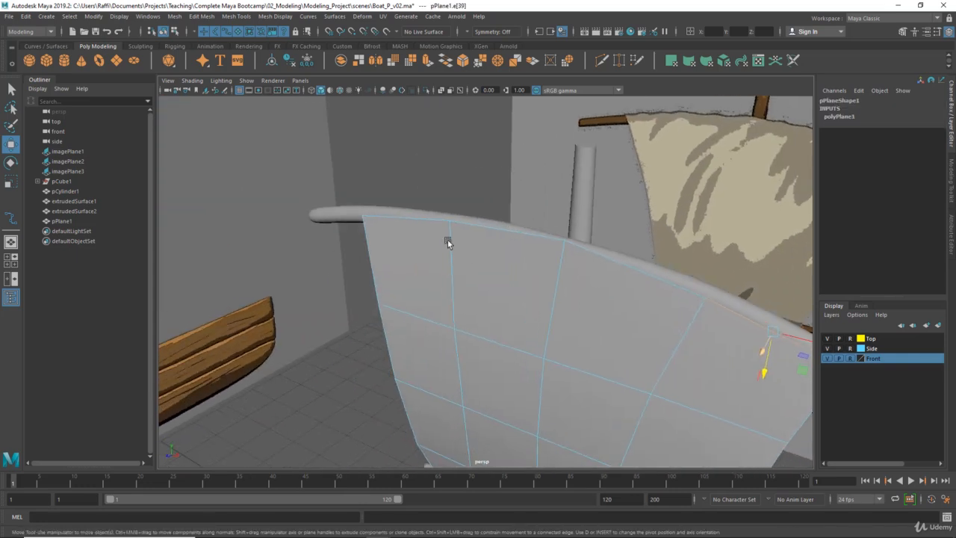
pyautogui.doubleClick(413, 217)
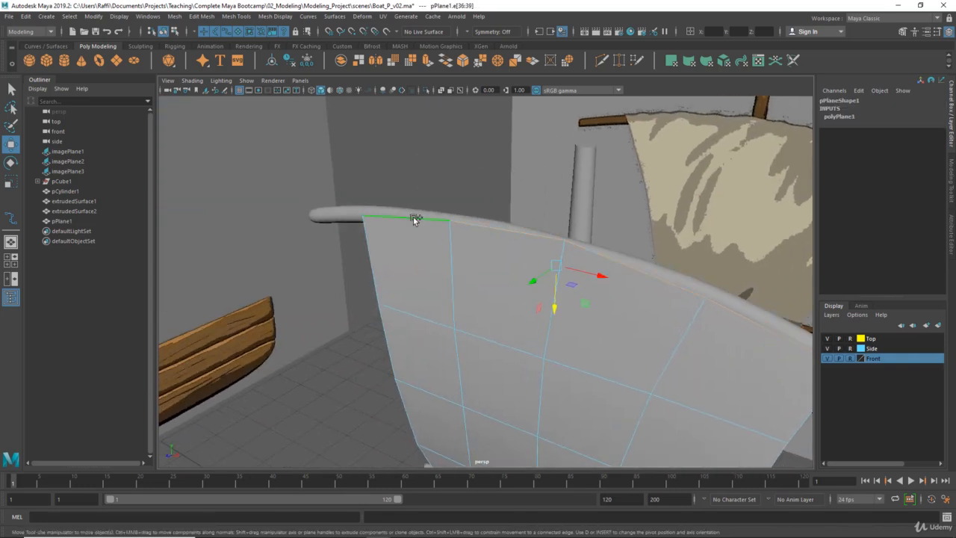
pyautogui.keyDown('alt'); pyautogui.moveTo(413, 217); pyautogui.dragTo(524, 225); pyautogui.keyUp('alt')
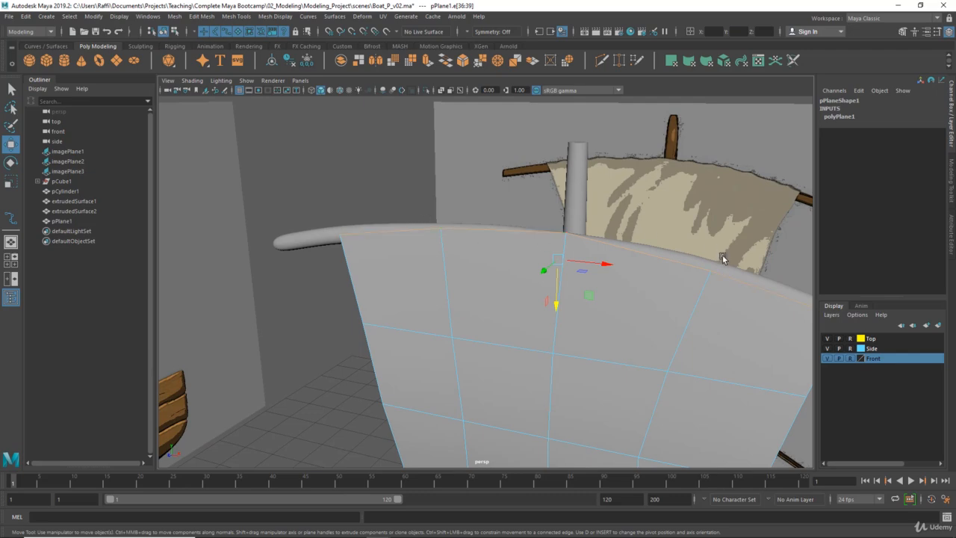
pyautogui.keyDown('alt'); pyautogui.moveTo(721, 258); pyautogui.dragTo(533, 220); pyautogui.keyUp('alt')
pyautogui.keyDown('shift'); pyautogui.rightClick(532, 218); pyautogui.keyUp('shift')
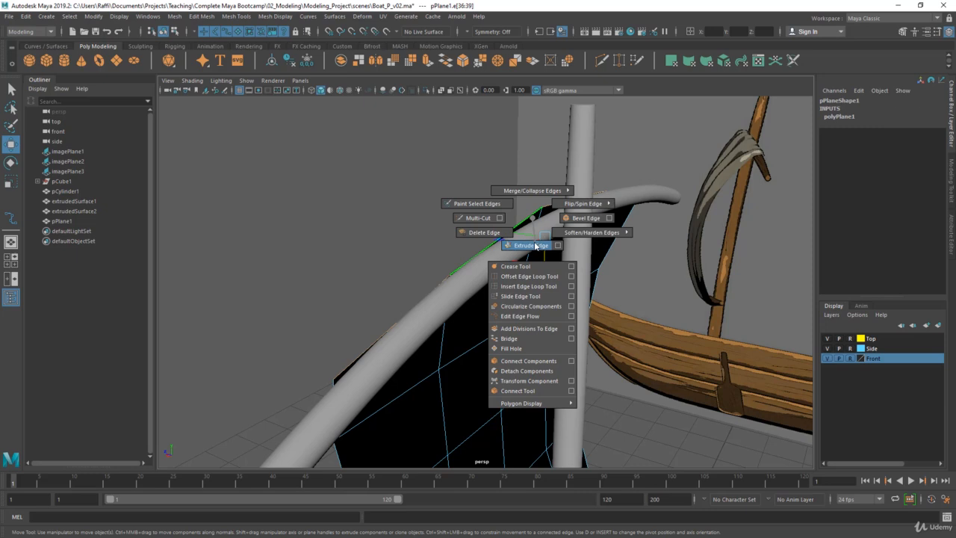
pyautogui.click(534, 247)
pyautogui.keyDown('alt'); pyautogui.moveTo(534, 246); pyautogui.dragTo(493, 263); pyautogui.keyUp('alt')
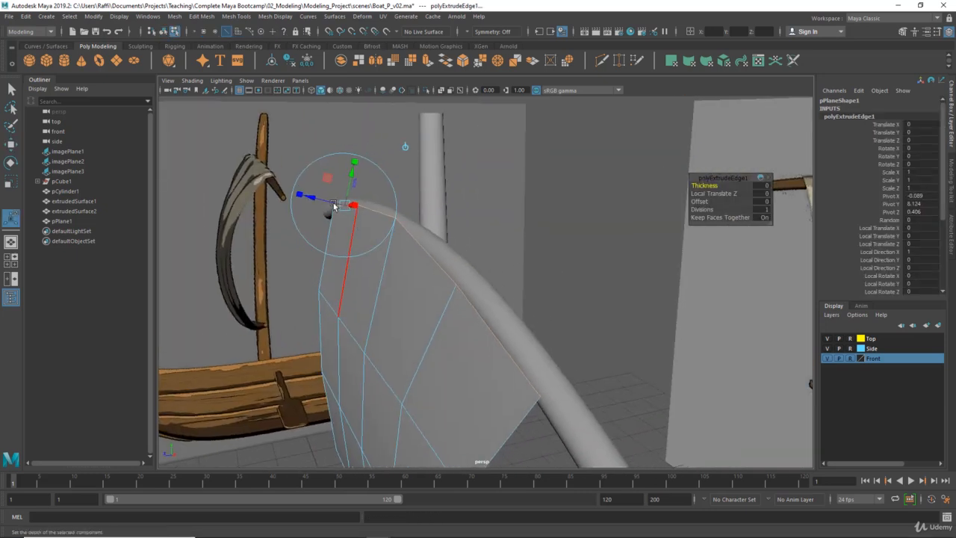
pyautogui.moveTo(351, 181); pyautogui.dragTo(392, 241)
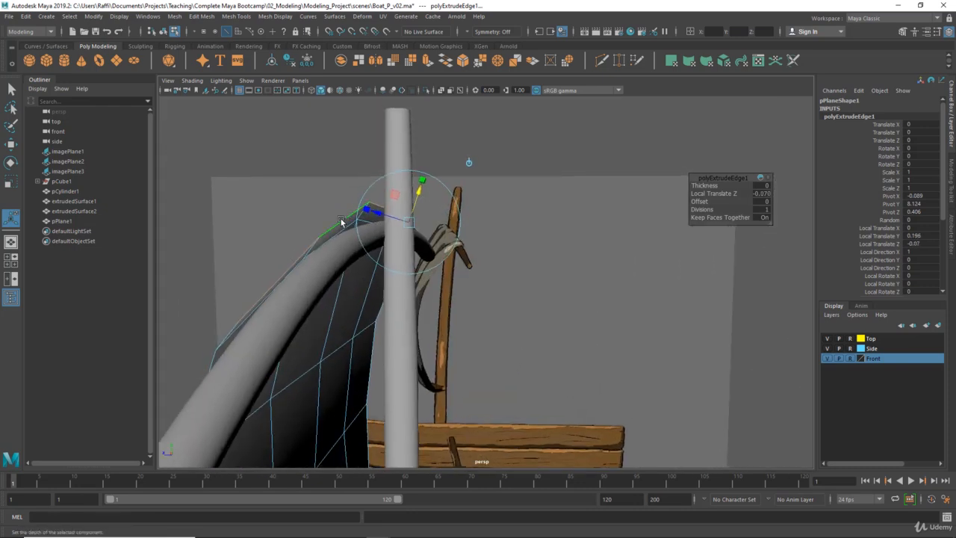
# Extrude the sail's top edge twice more, carrying it back and down behind the upper yard.
pyautogui.keyDown('shift'); pyautogui.moveTo(342, 221); pyautogui.dragTo(345, 243, button='right'); pyautogui.keyUp('shift')
pyautogui.keyDown('alt'); pyautogui.moveTo(344, 243); pyautogui.dragTo(345, 215); pyautogui.keyUp('alt')
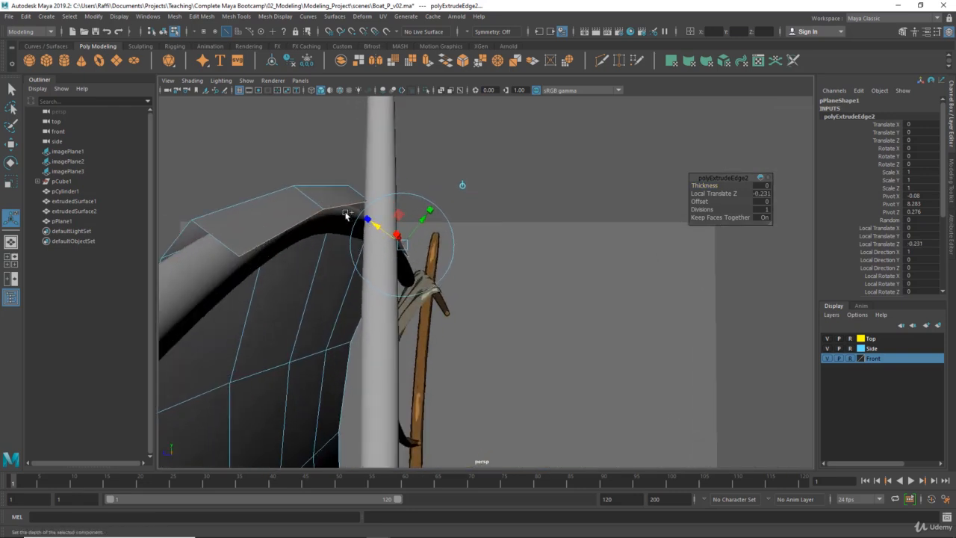
pyautogui.keyDown('shift'); pyautogui.moveTo(345, 209); pyautogui.dragTo(349, 232, button='right'); pyautogui.keyUp('shift')
pyautogui.keyDown('alt'); pyautogui.moveTo(349, 231); pyautogui.dragTo(401, 232); pyautogui.keyUp('alt')
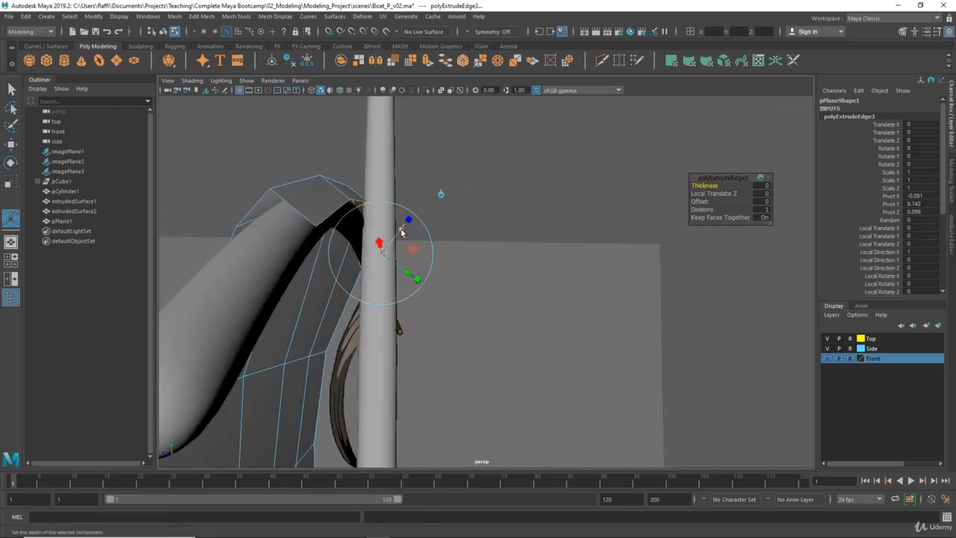
pyautogui.moveTo(400, 286); pyautogui.dragTo(346, 265)
# Return to object mode and examine the sail's wrap around the upper yard with smooth preview, checking where the yard pokes through.
pyautogui.press('q')
pyautogui.press('F8')
pyautogui.press('3')
pyautogui.click(403, 212)
pyautogui.keyDown('alt'); pyautogui.moveTo(403, 212); pyautogui.dragTo(344, 240); pyautogui.keyUp('alt')
pyautogui.keyDown('alt'); pyautogui.moveTo(344, 240); pyautogui.dragTo(314, 250, button='right'); pyautogui.keyUp('alt')
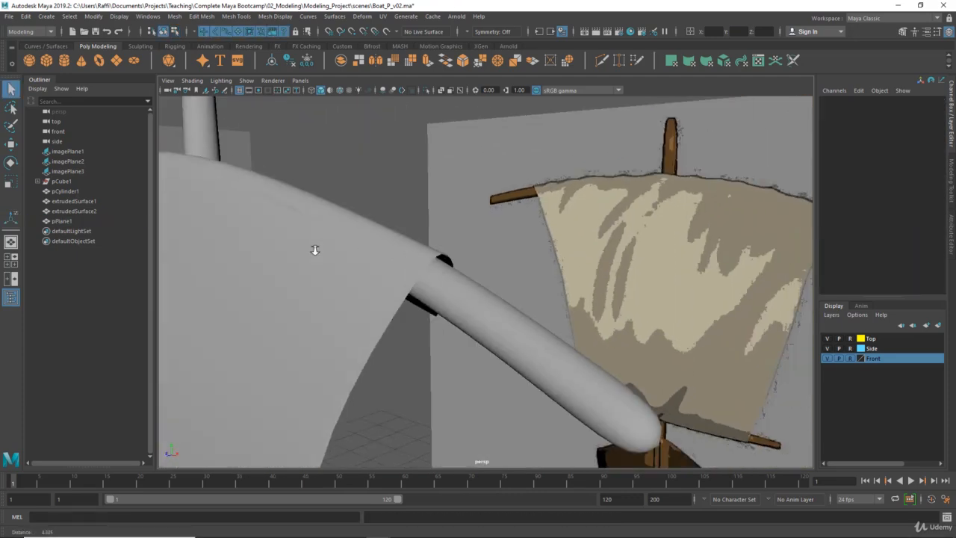
pyautogui.keyDown('alt'); pyautogui.moveTo(314, 250); pyautogui.dragTo(429, 254); pyautogui.keyUp('alt')
pyautogui.click(413, 231)
pyautogui.keyDown('alt'); pyautogui.moveTo(492, 240); pyautogui.dragTo(544, 269); pyautogui.keyUp('alt')
pyautogui.keyDown('alt'); pyautogui.moveTo(472, 243); pyautogui.dragTo(501, 241, button='right'); pyautogui.keyUp('alt')
pyautogui.keyDown('alt'); pyautogui.moveTo(501, 241); pyautogui.dragTo(469, 236); pyautogui.keyUp('alt')
pyautogui.click(442, 172)
pyautogui.keyDown('alt'); pyautogui.moveTo(442, 173); pyautogui.dragTo(454, 192); pyautogui.keyUp('alt')
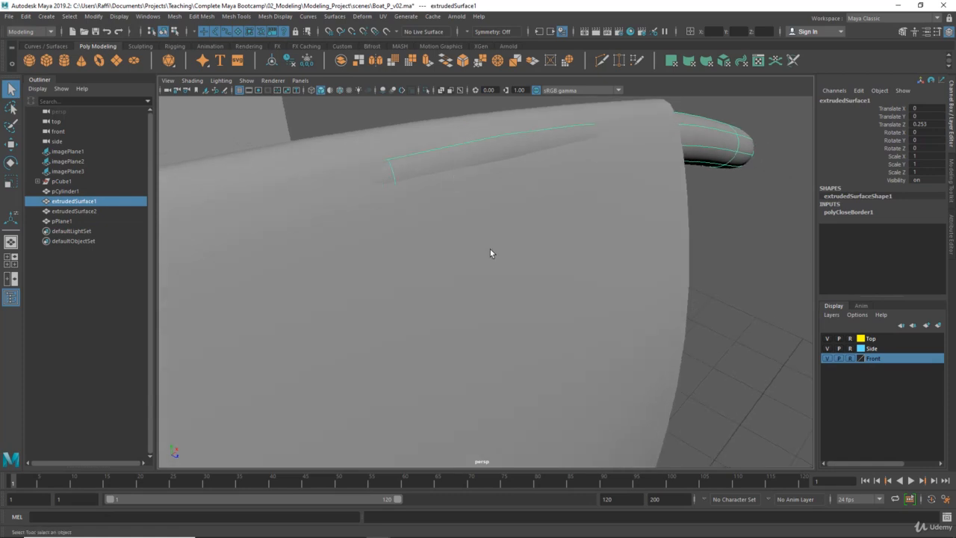
# In vertex mode, move the sail's upper-row vertex next to one end forward, clear of the upper yard.
pyautogui.click(490, 248)
pyautogui.keyDown('alt'); pyautogui.moveTo(490, 249); pyautogui.dragTo(359, 198, button='right'); pyautogui.keyUp('alt')
pyautogui.keyDown('alt'); pyautogui.moveTo(358, 199); pyautogui.dragTo(367, 176); pyautogui.keyUp('alt')
pyautogui.moveTo(486, 261); pyautogui.dragTo(462, 254, button='right')
pyautogui.keyDown('alt'); pyautogui.moveTo(461, 254); pyautogui.dragTo(520, 234); pyautogui.keyUp('alt')
pyautogui.click(460, 206)
pyautogui.press('w')
pyautogui.keyDown('alt'); pyautogui.moveTo(515, 234); pyautogui.dragTo(307, 281, button='right'); pyautogui.keyUp('alt')
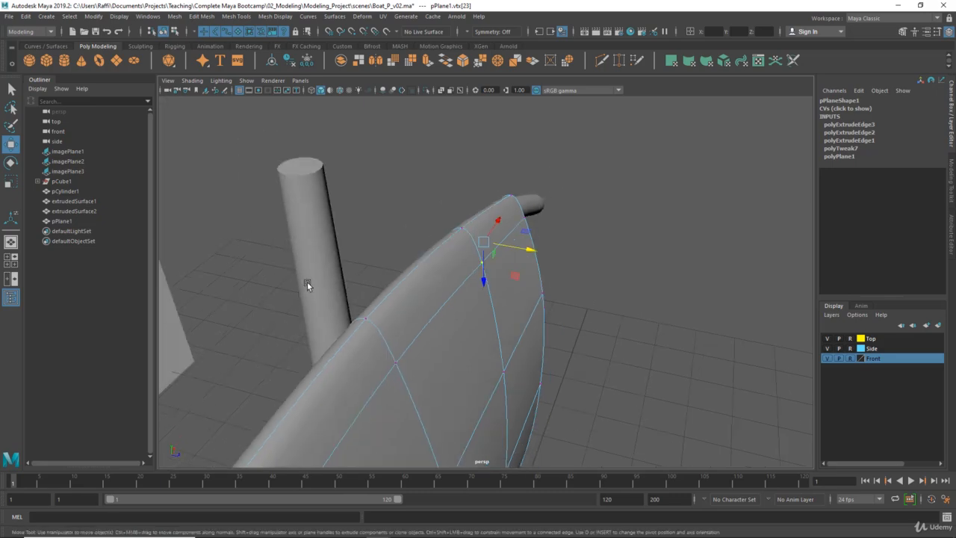
# Move the upper corner vertex at the sail's opposite end so the cloth clears the upper yard.
pyautogui.keyDown('alt'); pyautogui.moveTo(307, 282); pyautogui.dragTo(258, 224); pyautogui.keyUp('alt')
pyautogui.keyDown('alt'); pyautogui.moveTo(257, 224); pyautogui.dragTo(318, 191, button='right'); pyautogui.keyUp('alt')
pyautogui.keyDown('alt'); pyautogui.moveTo(318, 192); pyautogui.dragTo(457, 249, button='middle'); pyautogui.keyUp('alt')
pyautogui.keyDown('alt'); pyautogui.moveTo(457, 250); pyautogui.dragTo(374, 261, button='right'); pyautogui.keyUp('alt')
pyautogui.keyDown('alt'); pyautogui.moveTo(373, 261); pyautogui.dragTo(331, 341); pyautogui.keyUp('alt')
pyautogui.keyDown('alt'); pyautogui.moveTo(331, 341); pyautogui.dragTo(453, 293, button='right'); pyautogui.keyUp('alt')
pyautogui.keyDown('alt'); pyautogui.moveTo(453, 293); pyautogui.dragTo(409, 208); pyautogui.keyUp('alt')
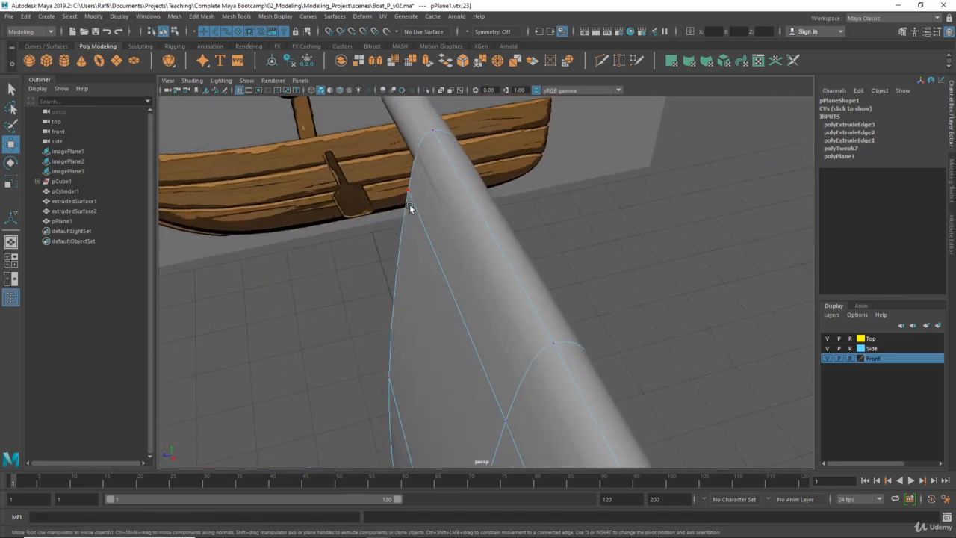
pyautogui.moveTo(379, 165); pyautogui.dragTo(489, 274)
# Select the sail's whole bottom edge row and extrude it back beneath the lower yard, with smooth preview off.
pyautogui.moveTo(489, 273); pyautogui.dragTo(245, 324, button='right')
pyautogui.keyDown('alt'); pyautogui.moveTo(245, 323); pyautogui.dragTo(407, 226); pyautogui.keyUp('alt')
pyautogui.keyDown('alt'); pyautogui.moveTo(407, 227); pyautogui.dragTo(445, 241, button='right'); pyautogui.keyUp('alt')
pyautogui.keyDown('alt'); pyautogui.moveTo(445, 239); pyautogui.dragTo(398, 287); pyautogui.keyUp('alt')
pyautogui.moveTo(380, 252); pyautogui.dragTo(380, 227, button='right')
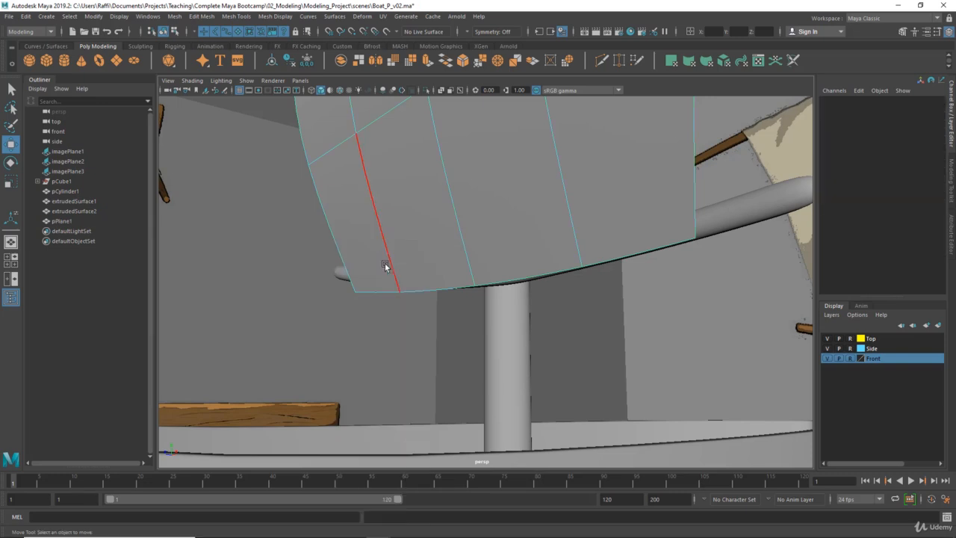
pyautogui.click(379, 292)
pyautogui.keyDown('alt'); pyautogui.moveTo(379, 292); pyautogui.dragTo(478, 284); pyautogui.keyUp('alt')
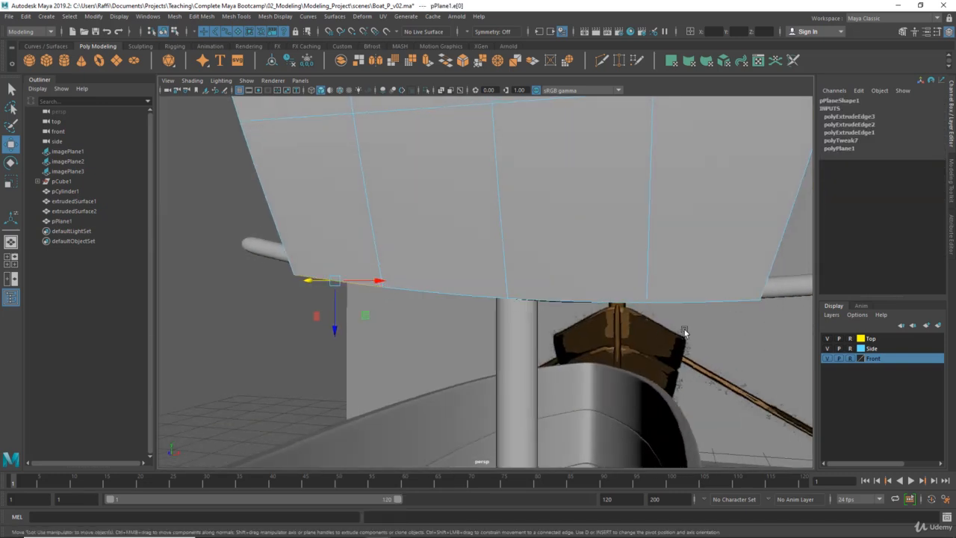
pyautogui.keyDown('shift'); pyautogui.click(706, 305); pyautogui.keyUp('shift')
pyautogui.keyDown('alt'); pyautogui.moveTo(706, 305); pyautogui.dragTo(615, 314); pyautogui.keyUp('alt')
pyautogui.keyDown('shift'); pyautogui.rightClick(507, 299); pyautogui.keyUp('shift')
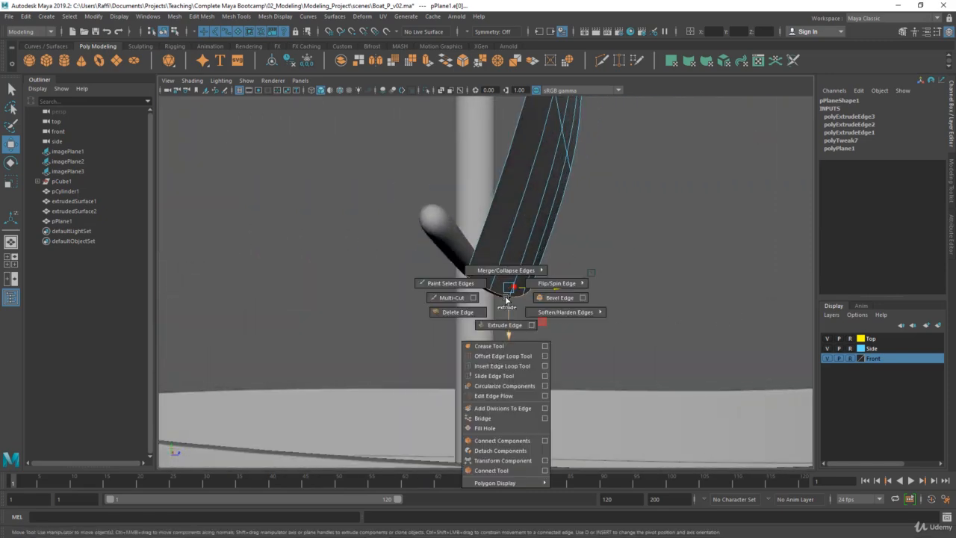
pyautogui.keyDown('shift'); pyautogui.moveTo(506, 299); pyautogui.dragTo(505, 329, button='right'); pyautogui.keyUp('shift')
pyautogui.keyDown('alt'); pyautogui.moveTo(508, 311); pyautogui.dragTo(533, 299); pyautogui.keyUp('alt')
pyautogui.moveTo(533, 300)
pyautogui.keyDown('alt'); pyautogui.mouseDown()
pyautogui.moveTo(448, 321)
pyautogui.moveTo(525, 296)
pyautogui.mouseUp(); pyautogui.keyUp('alt')
pyautogui.press('1')
pyautogui.keyDown('alt'); pyautogui.moveTo(525, 297); pyautogui.dragTo(501, 323); pyautogui.keyUp('alt')
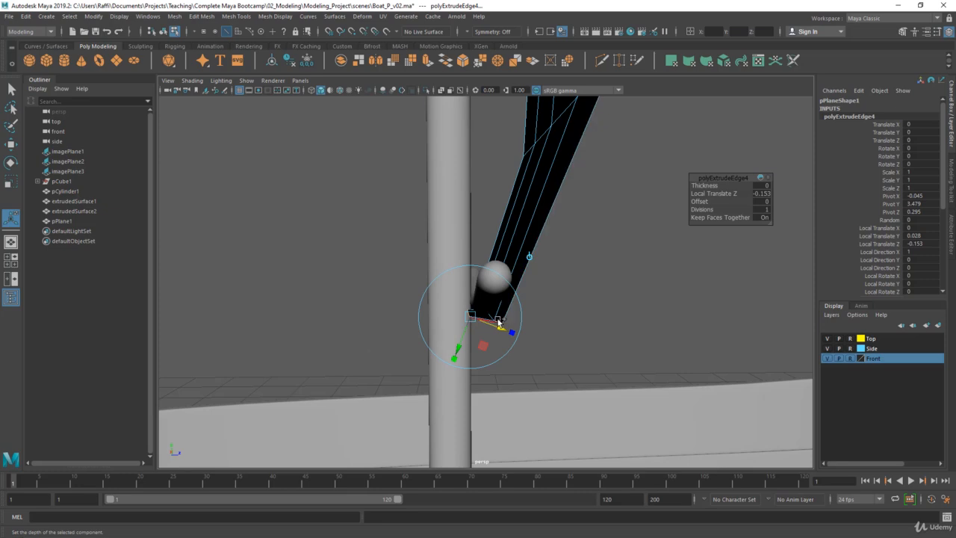
# Extrude the sail's bottom edge twice more, wrapping it up behind and over the lower yard.
pyautogui.keyDown('shift'); pyautogui.moveTo(500, 319); pyautogui.dragTo(501, 347, button='right'); pyautogui.keyUp('shift')
pyautogui.keyDown('alt'); pyautogui.moveTo(502, 348); pyautogui.dragTo(542, 331); pyautogui.keyUp('alt')
pyautogui.moveTo(542, 332)
pyautogui.keyDown('alt'); pyautogui.mouseDown()
pyautogui.moveTo(509, 322)
pyautogui.moveTo(587, 325)
pyautogui.moveTo(523, 314)
pyautogui.moveTo(536, 319)
pyautogui.mouseUp(); pyautogui.keyUp('alt')
pyautogui.keyDown('alt'); pyautogui.moveTo(536, 319); pyautogui.dragTo(507, 322, button='middle'); pyautogui.keyUp('alt')
pyautogui.keyDown('alt'); pyautogui.moveTo(507, 323); pyautogui.dragTo(516, 314, button='right'); pyautogui.keyUp('alt')
pyautogui.moveTo(508, 308); pyautogui.dragTo(489, 314)
pyautogui.keyDown('alt'); pyautogui.moveTo(489, 314); pyautogui.dragTo(487, 294); pyautogui.keyUp('alt')
pyautogui.keyDown('shift'); pyautogui.moveTo(491, 273); pyautogui.dragTo(488, 290, button='right'); pyautogui.keyUp('shift')
pyautogui.keyDown('alt'); pyautogui.moveTo(490, 284); pyautogui.dragTo(486, 288); pyautogui.keyUp('alt')
pyautogui.moveTo(482, 249); pyautogui.dragTo(488, 216)
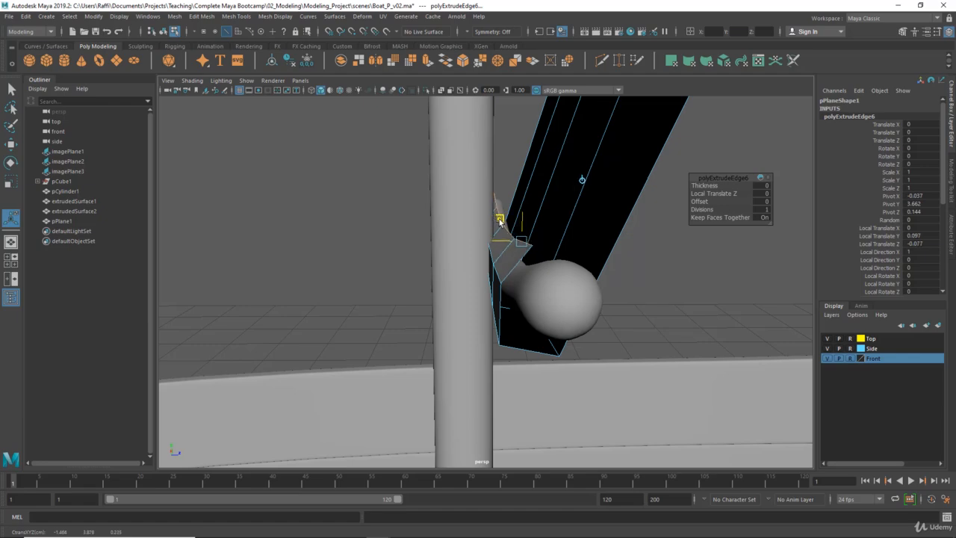
# Return to object mode and compare the sail's wrap around the lower yard with and without smooth preview.
pyautogui.press('q')
pyautogui.press('F8')
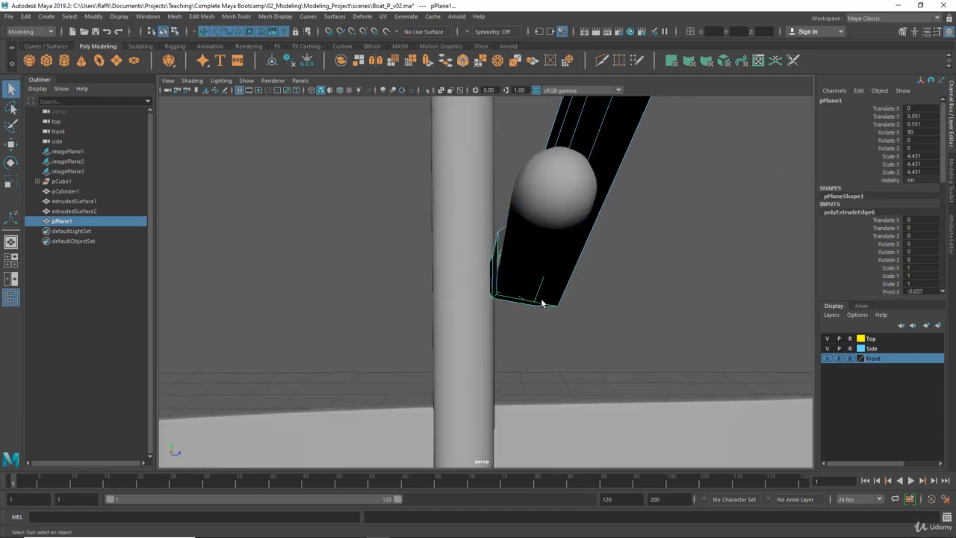
pyautogui.click(600, 320)
pyautogui.keyDown('alt'); pyautogui.moveTo(601, 319); pyautogui.dragTo(496, 303); pyautogui.keyUp('alt')
pyautogui.click(491, 269)
pyautogui.keyDown('alt'); pyautogui.moveTo(491, 269); pyautogui.dragTo(547, 269); pyautogui.keyUp('alt')
pyautogui.press('1')
pyautogui.press('1')
pyautogui.press('3')
pyautogui.press('1')
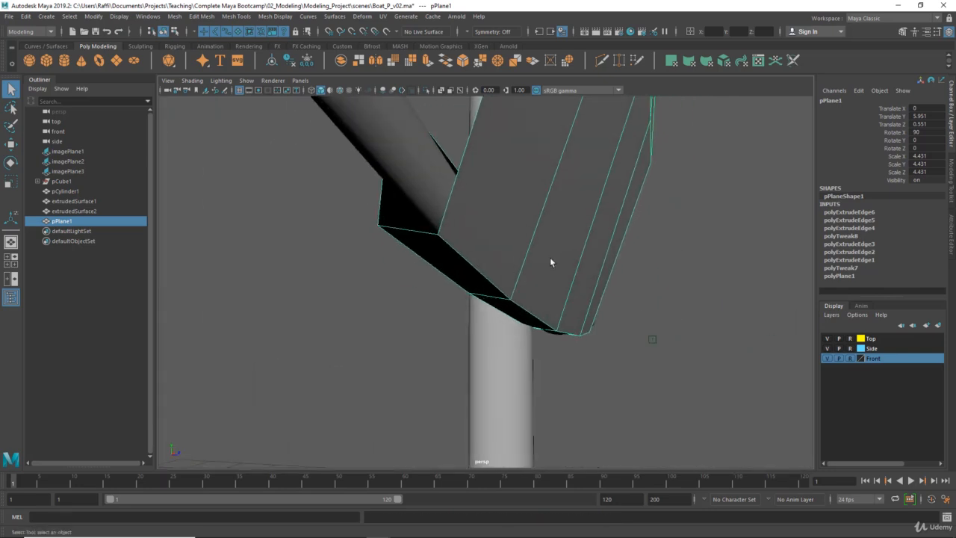
pyautogui.press('3')
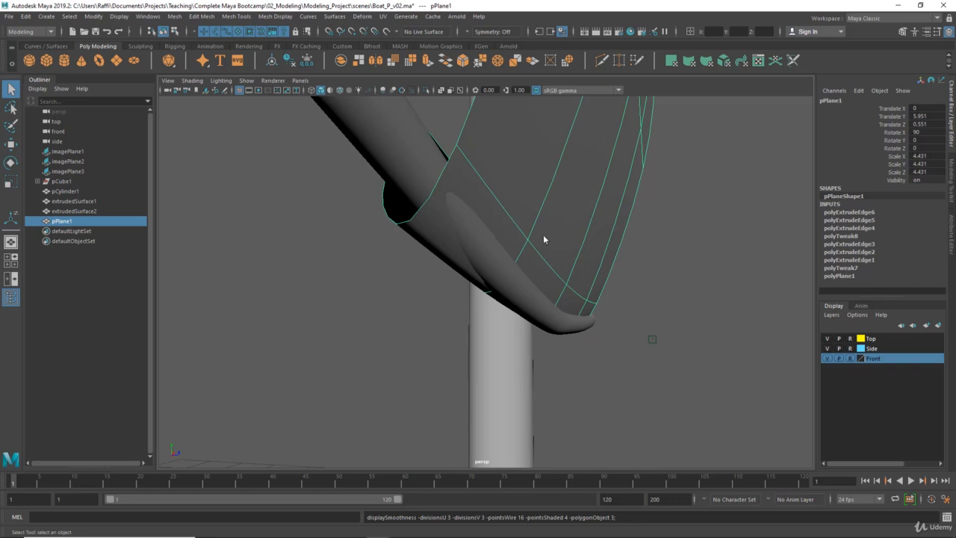
# Adjust the sail's edge row in front of the lower yard so the smoothed cloth covers the yard.
pyautogui.press('F9')
pyautogui.click(460, 152)
pyautogui.press('F10')
pyautogui.keyDown('alt'); pyautogui.moveTo(518, 233); pyautogui.dragTo(534, 268); pyautogui.keyUp('alt')
pyautogui.click(524, 233)
pyautogui.keyDown('alt'); pyautogui.moveTo(636, 255); pyautogui.dragTo(521, 262); pyautogui.keyUp('alt')
pyautogui.keyDown('shift'); pyautogui.doubleClick(546, 232); pyautogui.keyUp('shift')
pyautogui.press('w')
# Move the wrap's middle vertex beneath the lower yard downward, using wireframe display to locate it.
pyautogui.press('F9')
pyautogui.keyDown('alt'); pyautogui.moveTo(499, 309); pyautogui.dragTo(517, 292); pyautogui.keyUp('alt')
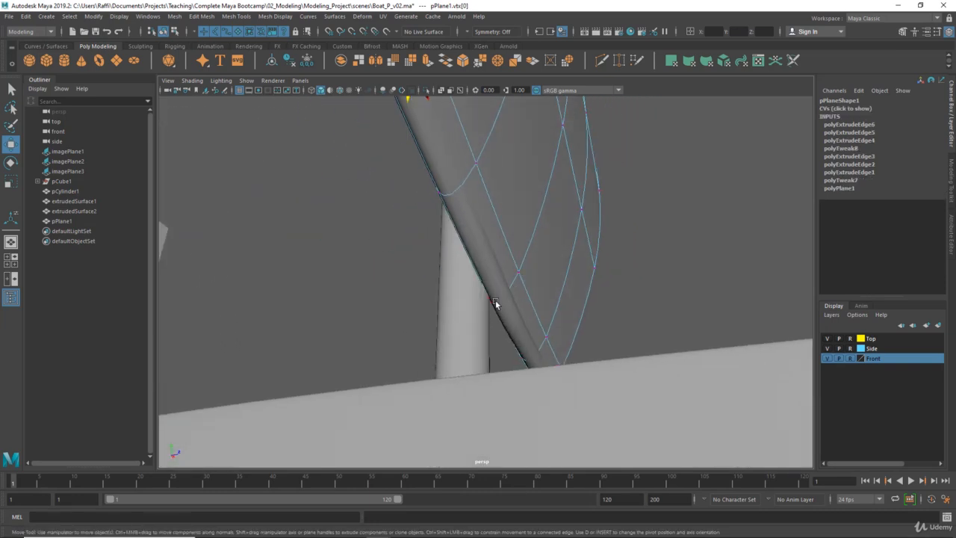
pyautogui.press('4')
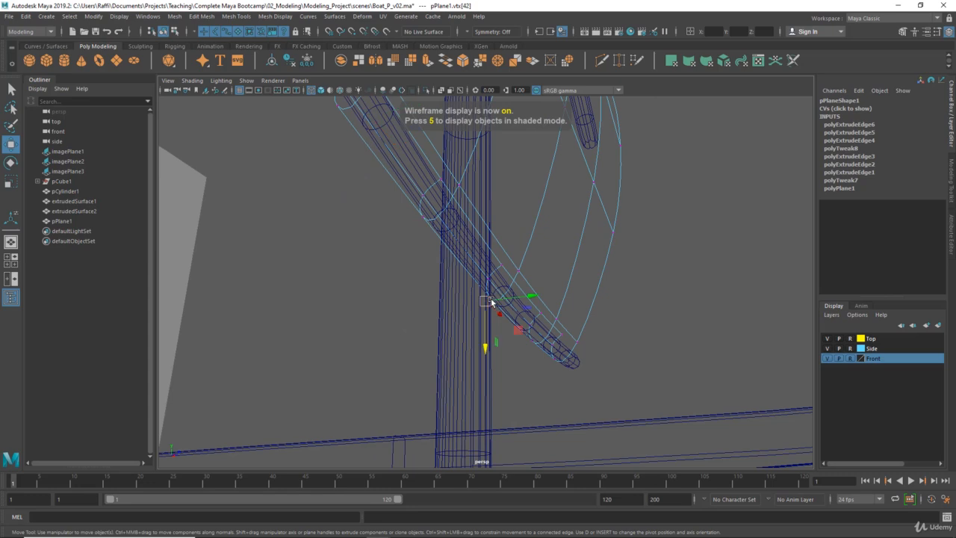
pyautogui.press('5')
pyautogui.keyDown('alt'); pyautogui.moveTo(500, 299); pyautogui.dragTo(486, 363); pyautogui.keyUp('alt')
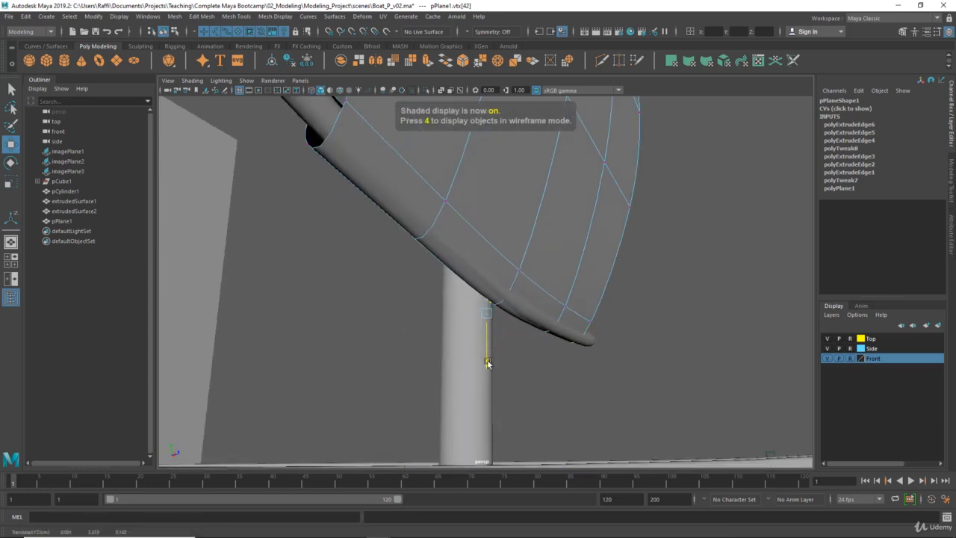
# Reposition the sail's lower vertices near the end of the lower yard so the cloth wraps around it.
pyautogui.click(523, 271)
pyautogui.keyDown('alt'); pyautogui.moveTo(523, 272); pyautogui.dragTo(590, 301); pyautogui.keyUp('alt')
pyautogui.keyDown('alt'); pyautogui.moveTo(607, 335); pyautogui.dragTo(600, 364); pyautogui.keyUp('alt')
pyautogui.click(586, 342)
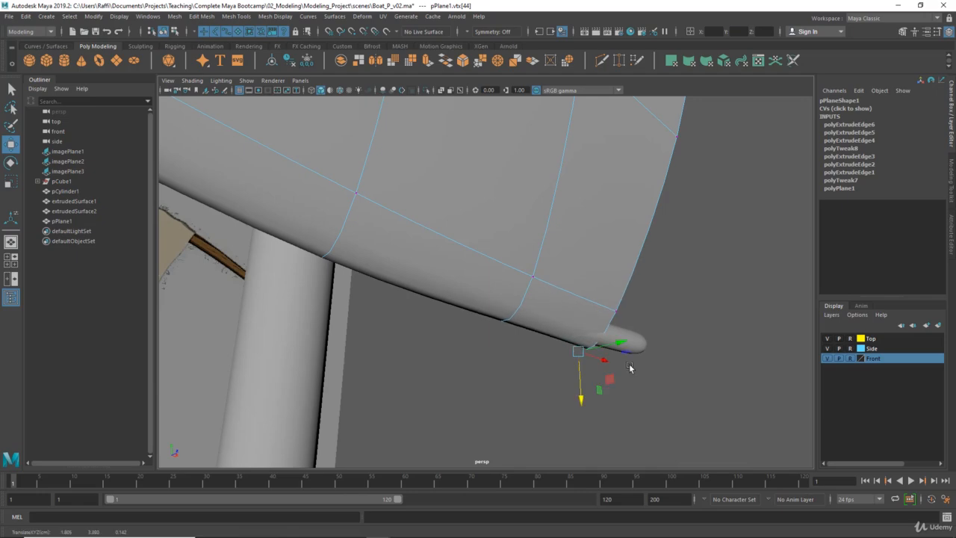
pyautogui.click(616, 310)
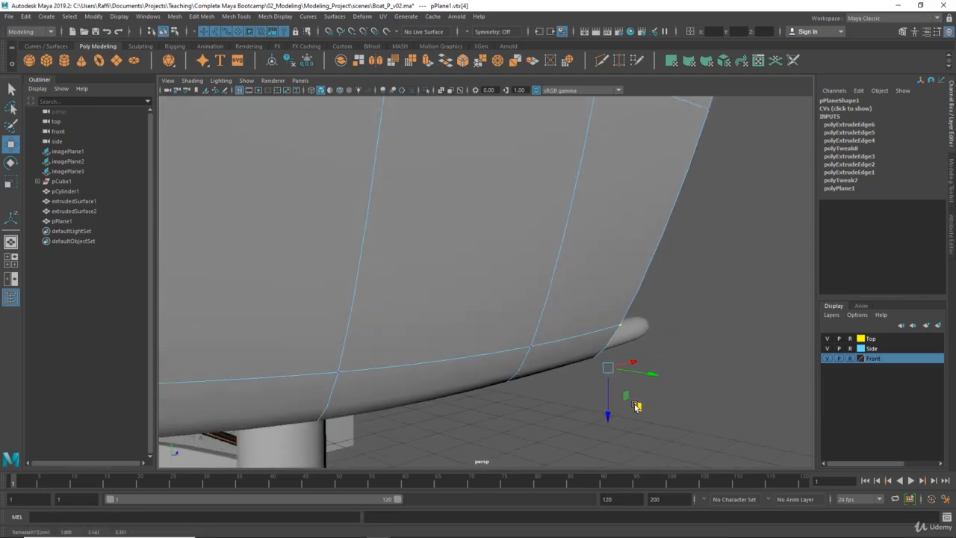